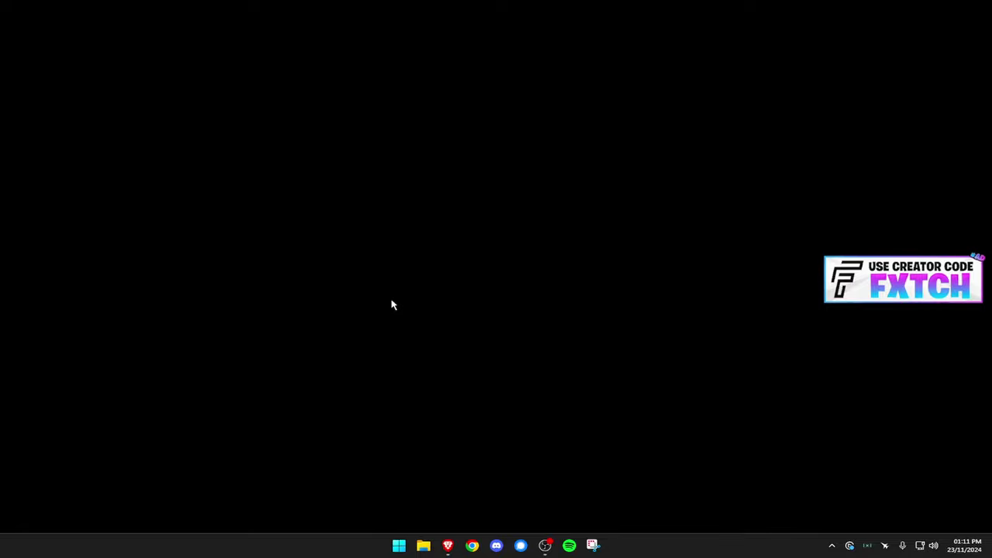
Step: Find and open NVIDIA Control Panel, and go to its desktop size and position settings
right_click(425, 277)
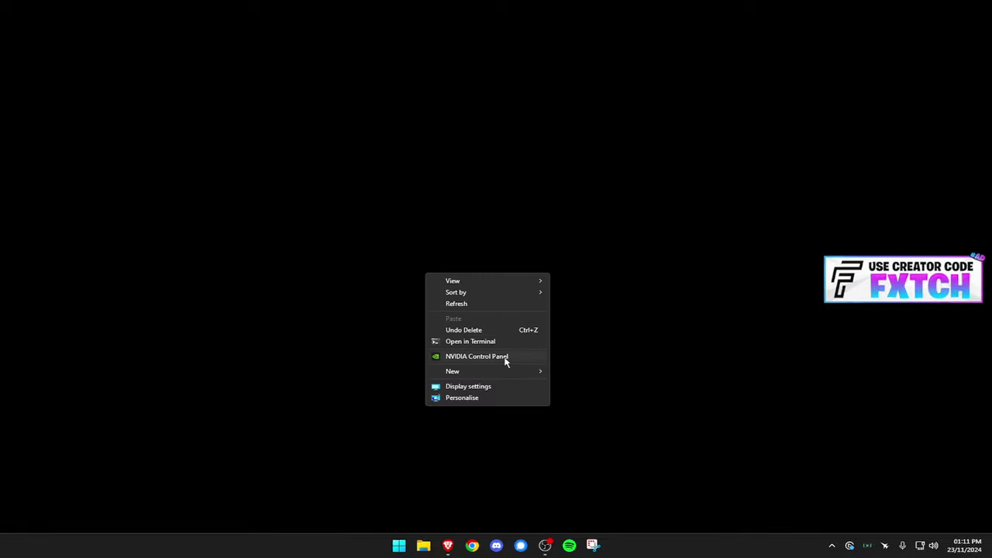
key(super)
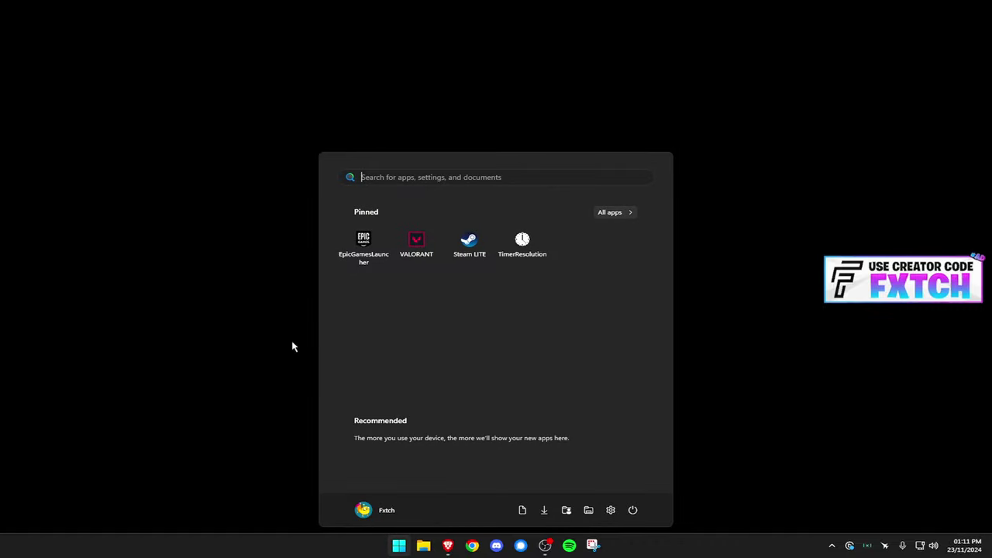
text(nvidia)
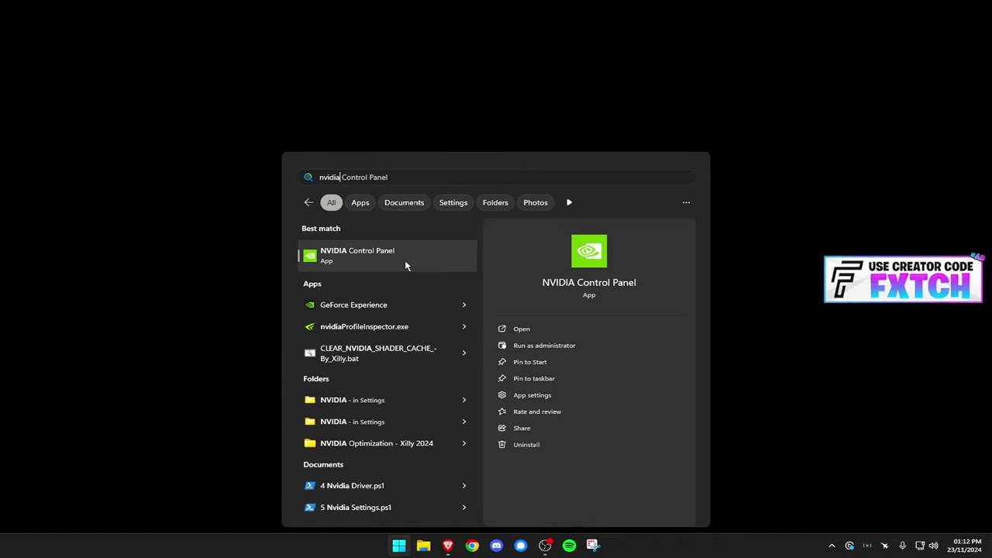
key(ctrl+a)
text(app)
click(411, 251)
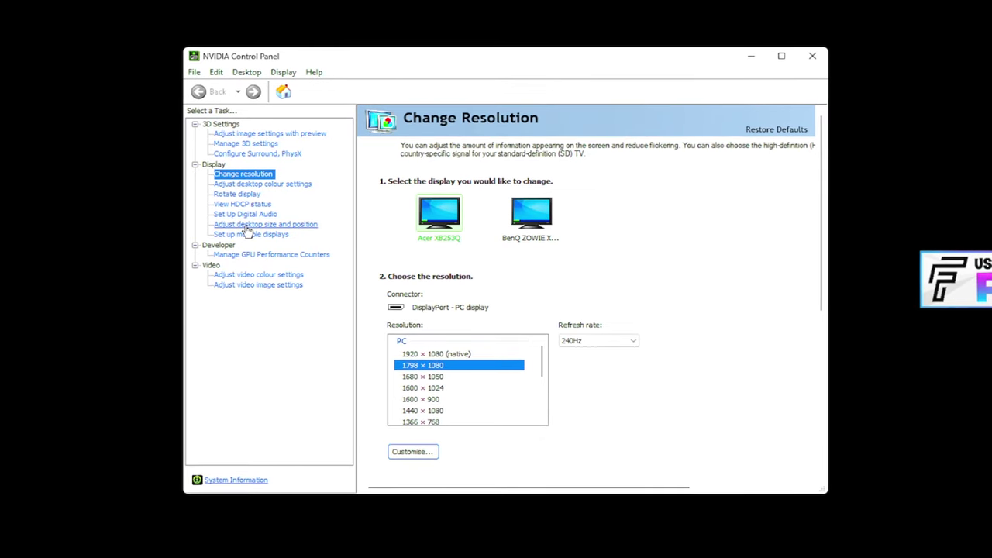
click(245, 225)
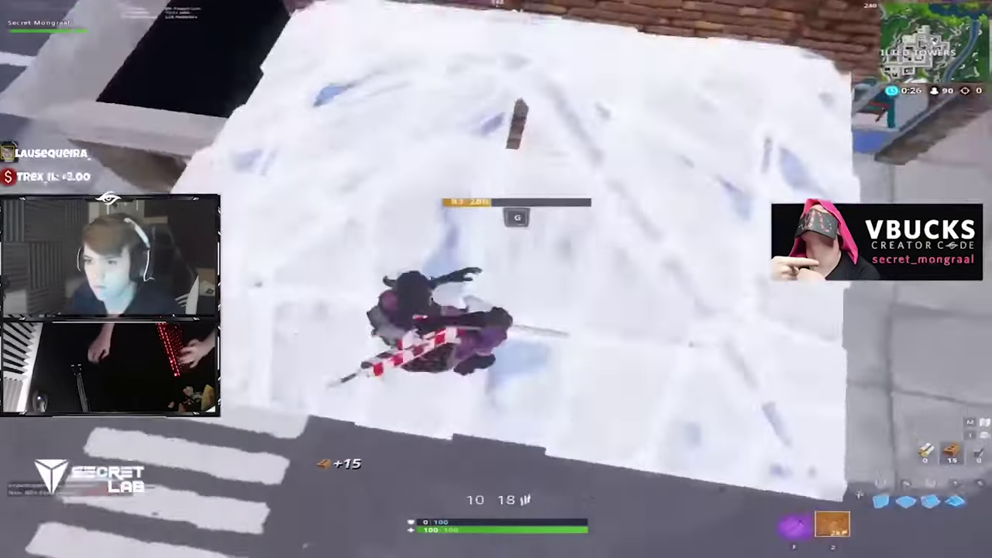
key(g)
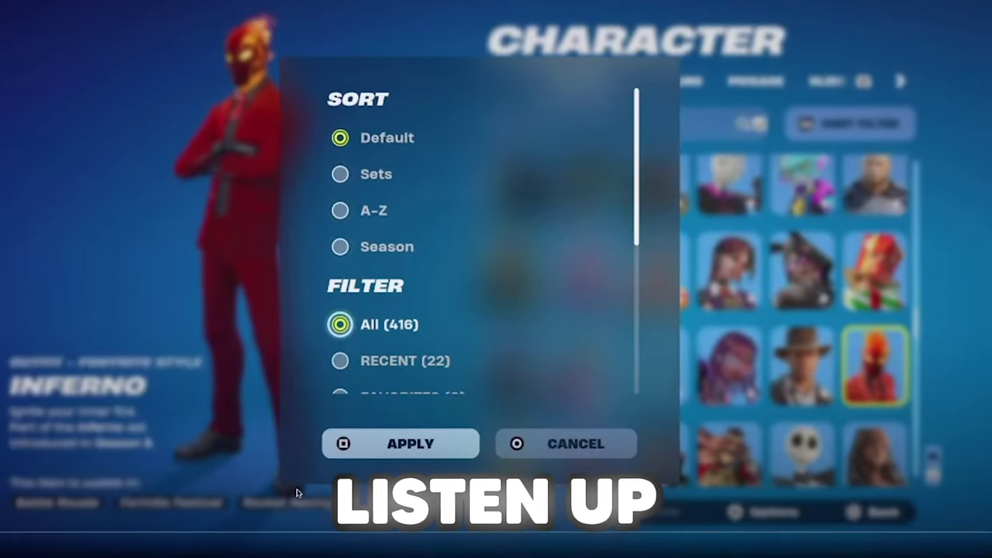
key(Escape)
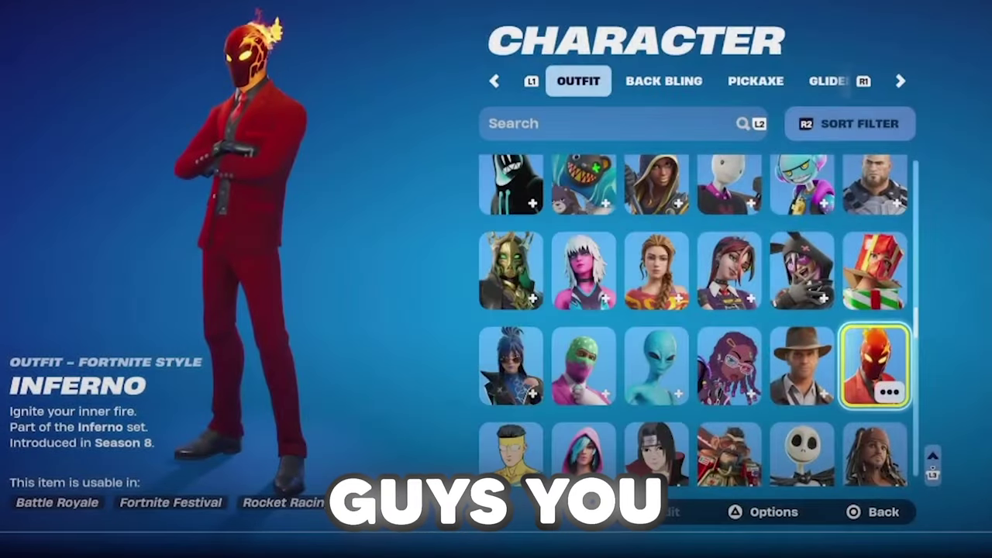
scroll(694, 310, down, 5)
scroll(694, 310, down, 15)
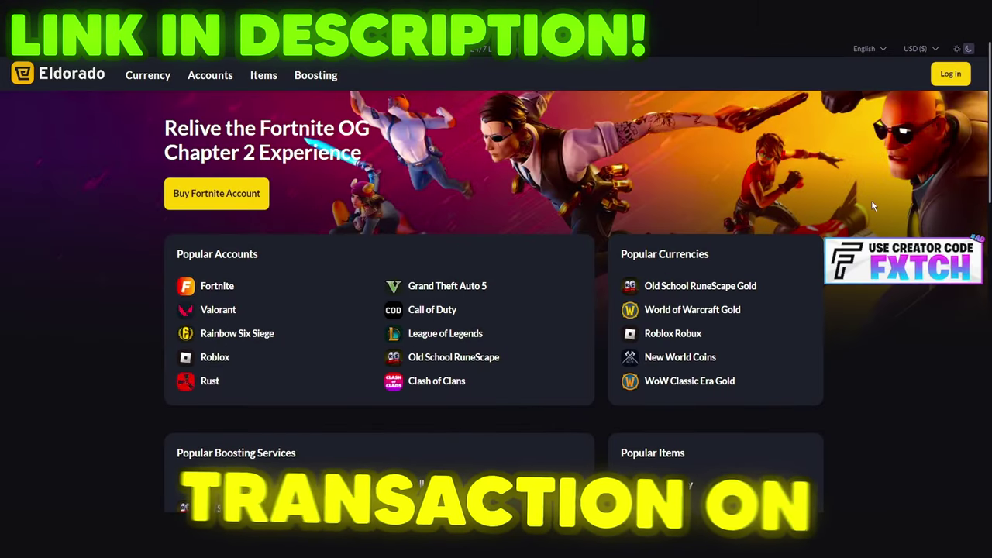
Step: Look through the Eldorado homepage in the browser, from the popular categories to the safe trading section
scroll(870, 199, down, 2)
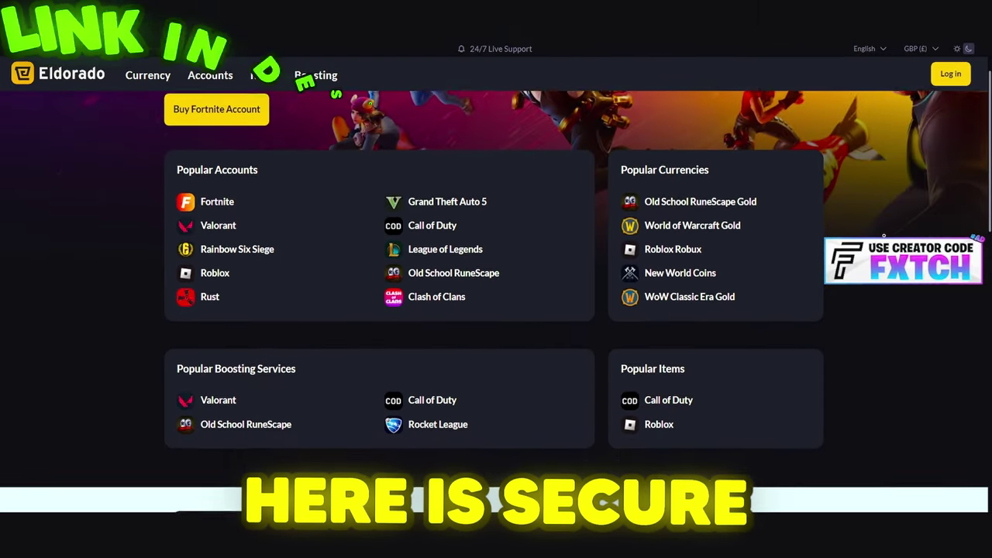
scroll(496, 271, down, 5)
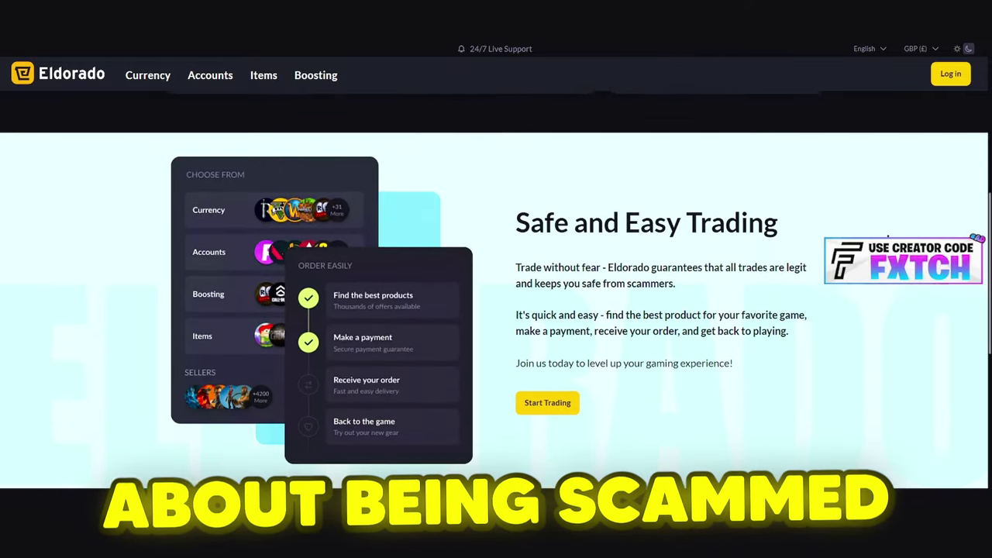
scroll(496, 310, down, 4)
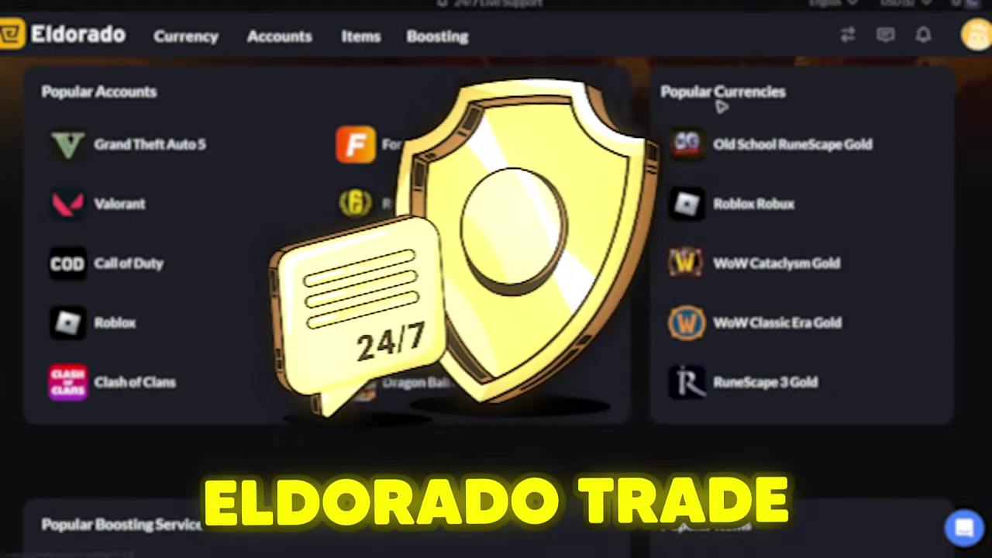
Step: Open the Roblox Robux currency offer and look over its seller details and the other sellers
click(767, 211)
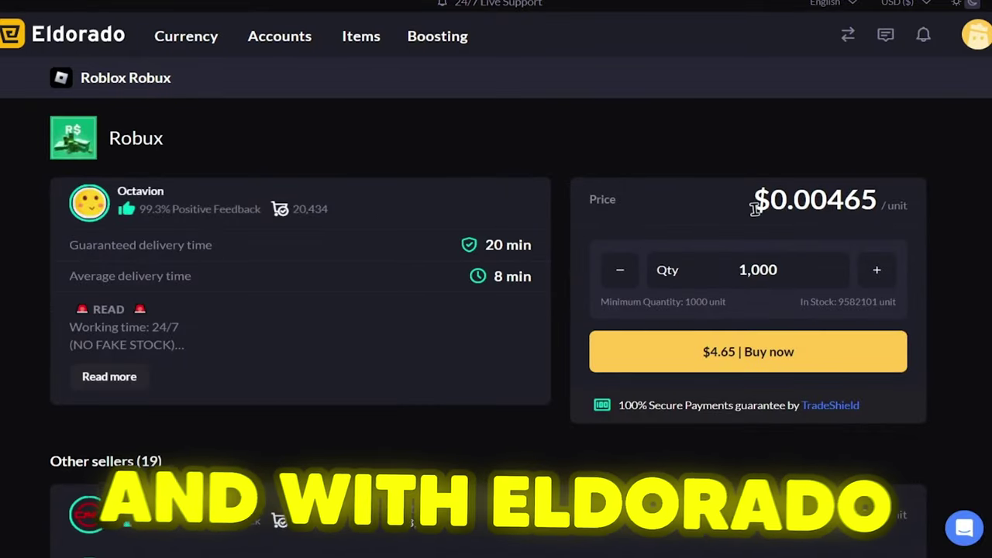
scroll(884, 205, down, 6)
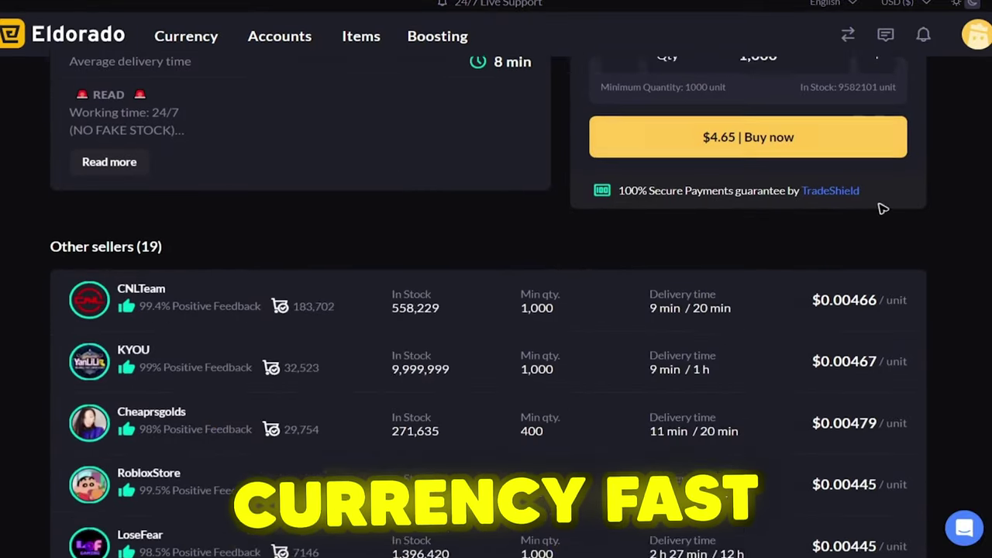
scroll(666, 294, up, 6)
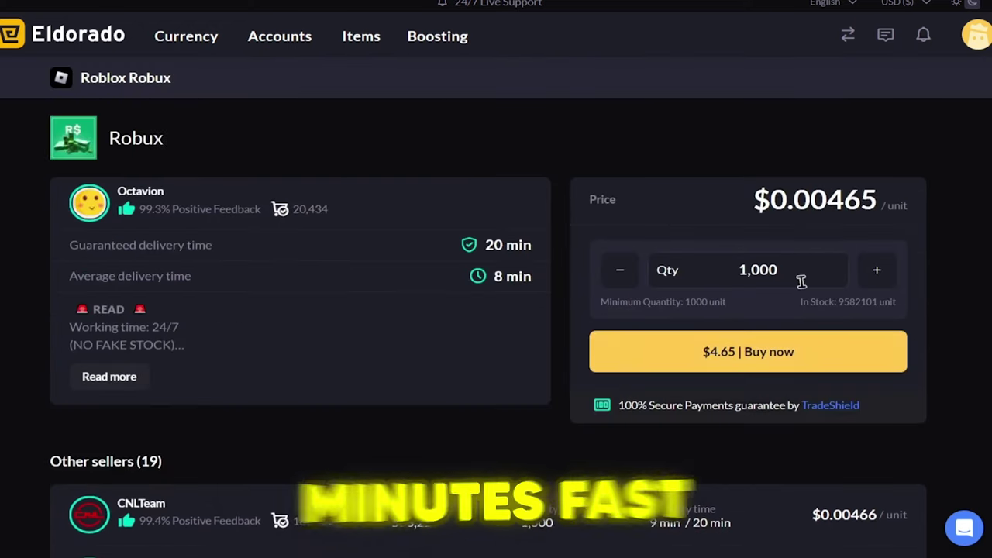
Step: Set the Robux order quantity to 5000 and proceed to buy
click(883, 276)
triple_click(757, 270)
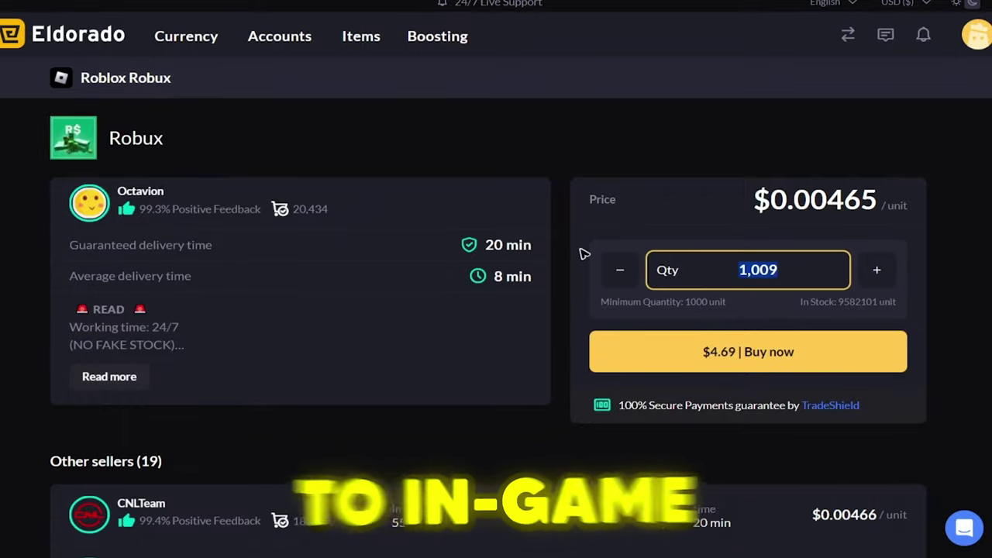
key(BackSpace)
text(5000)
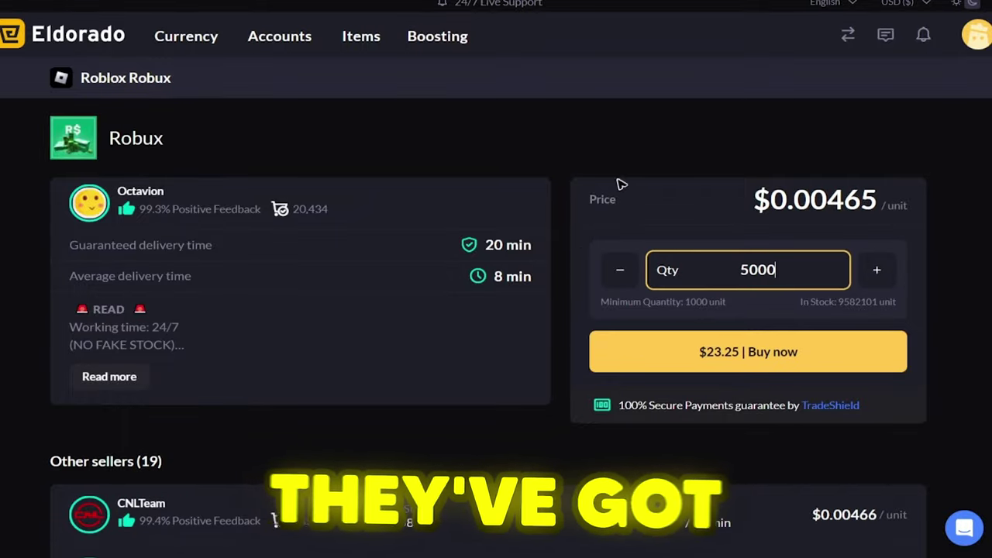
click(740, 365)
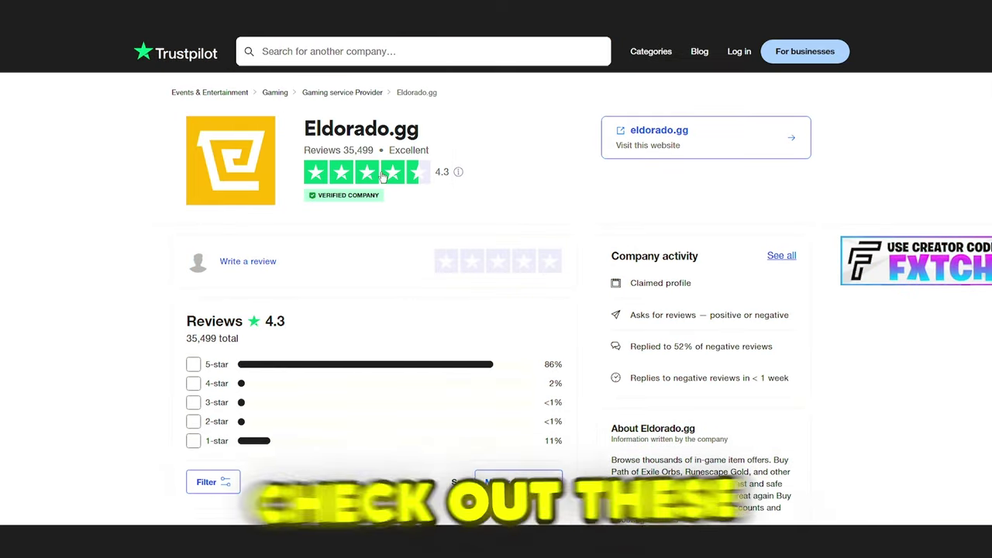
Step: Read the customer reviews of Eldorado.gg on Trustpilot, including the one titled "I love this website, man"
scroll(394, 213, down, 4)
scroll(403, 308, down, 1)
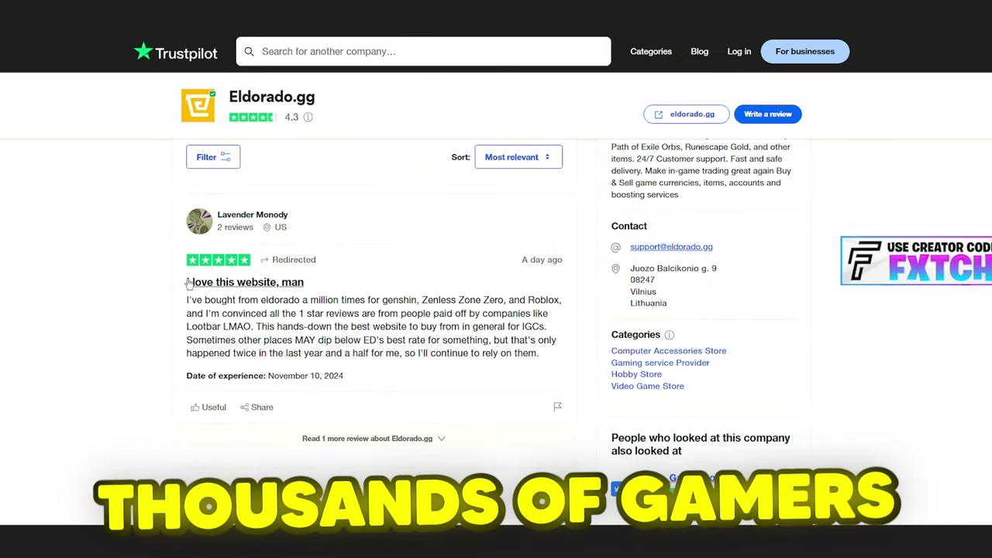
drag(186, 282, 304, 282)
click(384, 373)
scroll(384, 374, down, 4)
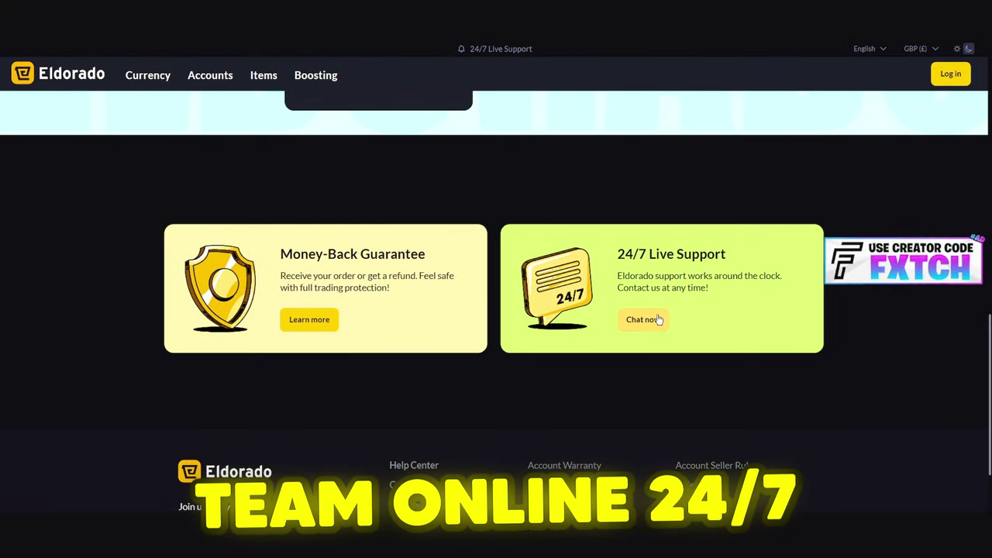
Step: Open Eldorado's 24/7 live support chat and view its help article on order disputes
click(658, 319)
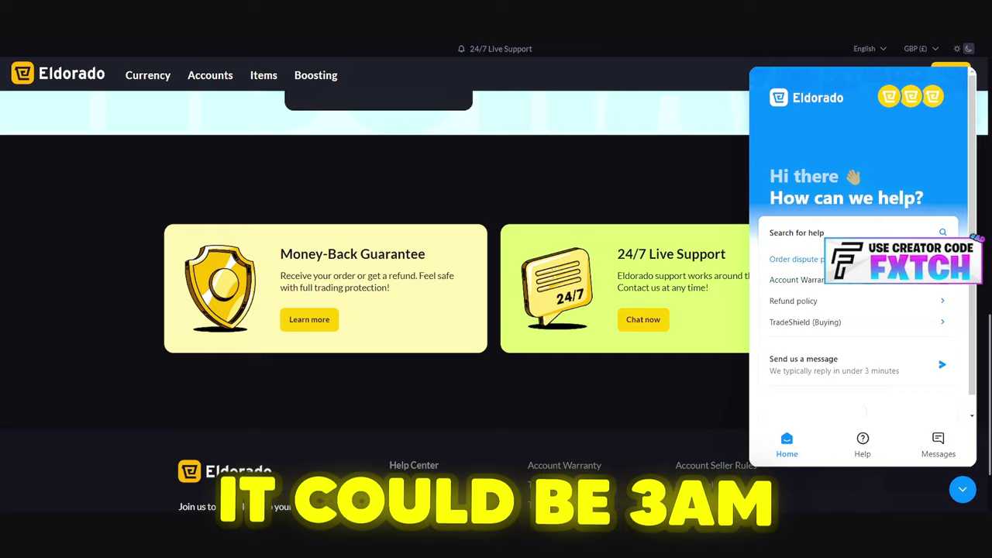
click(821, 258)
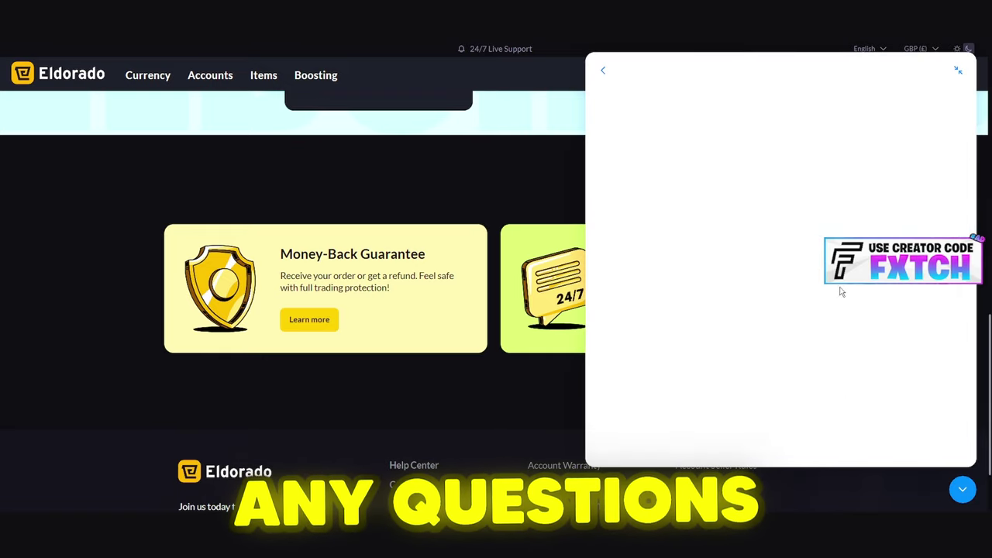
scroll(769, 419, down, 10)
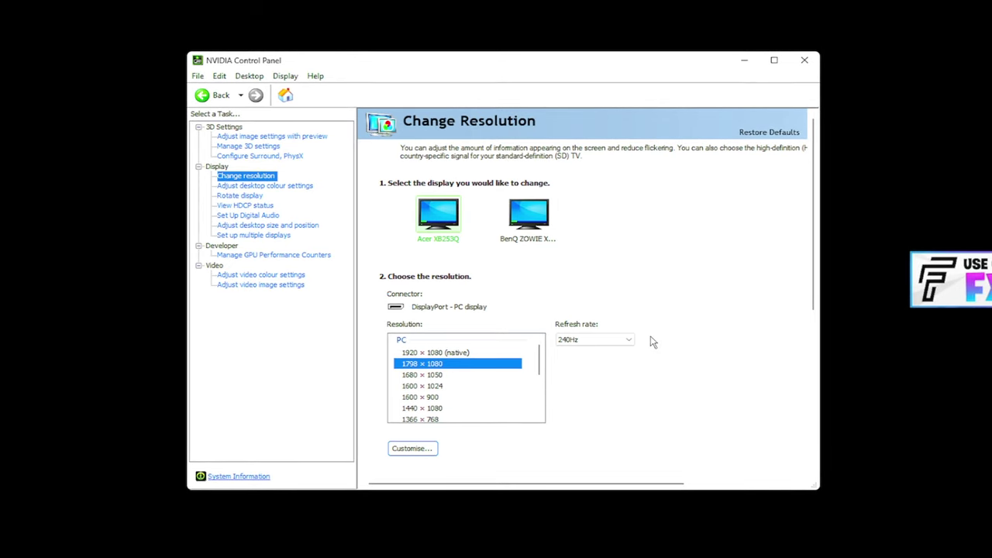
Step: In NVIDIA Control Panel, start a custom resolution for the Acer XB253Q display and accept the legal disclaimer
click(245, 177)
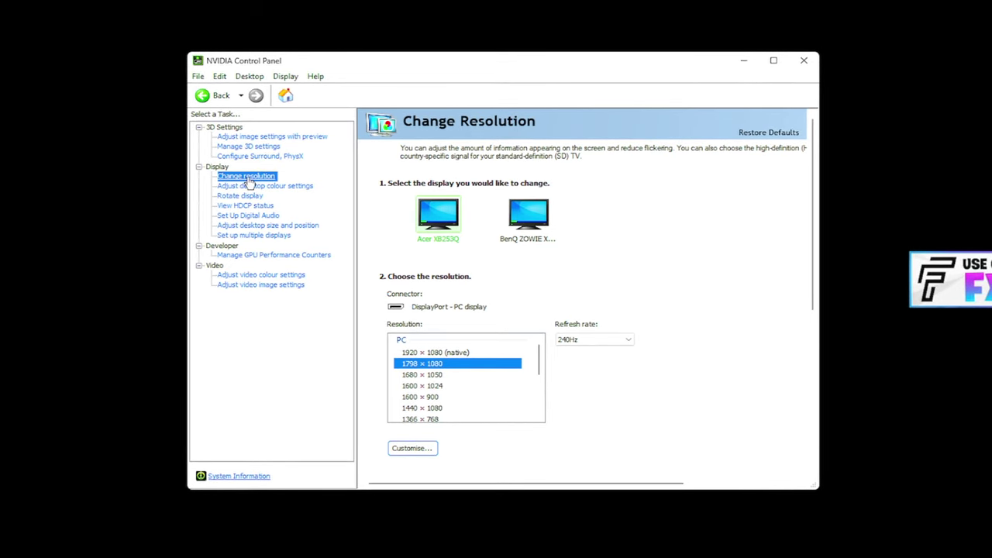
click(414, 450)
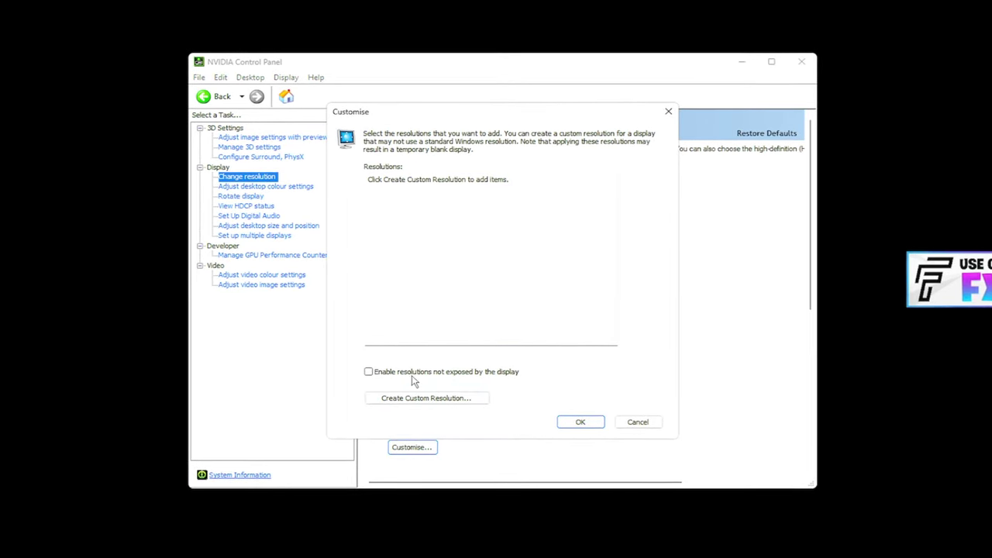
click(423, 399)
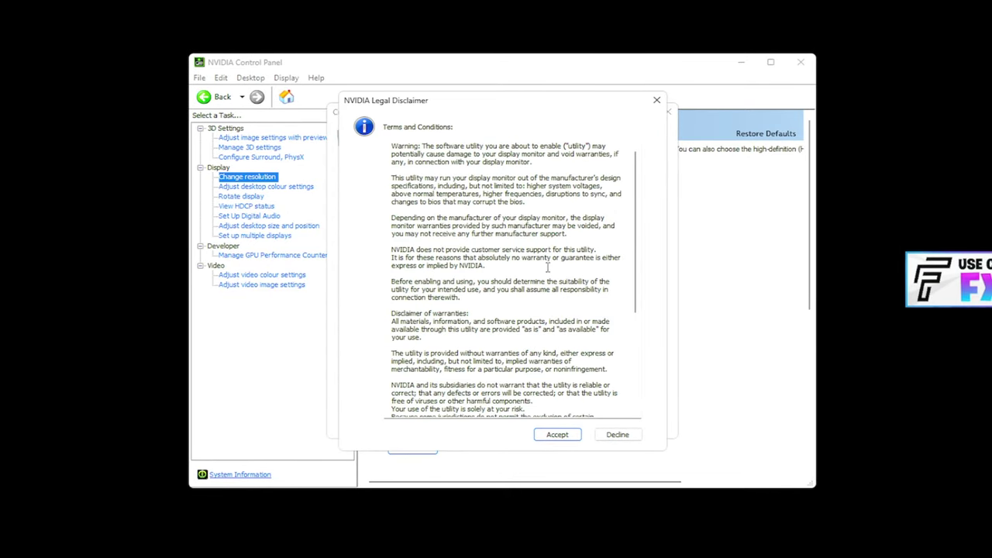
scroll(578, 243, down, 5)
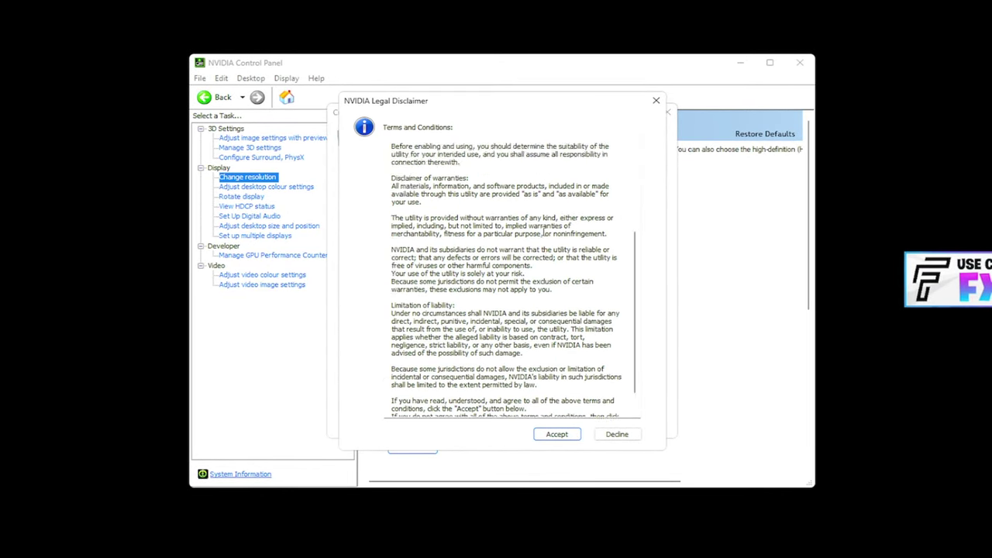
scroll(504, 232, up, 5)
scroll(435, 227, down, 4)
key(Return)
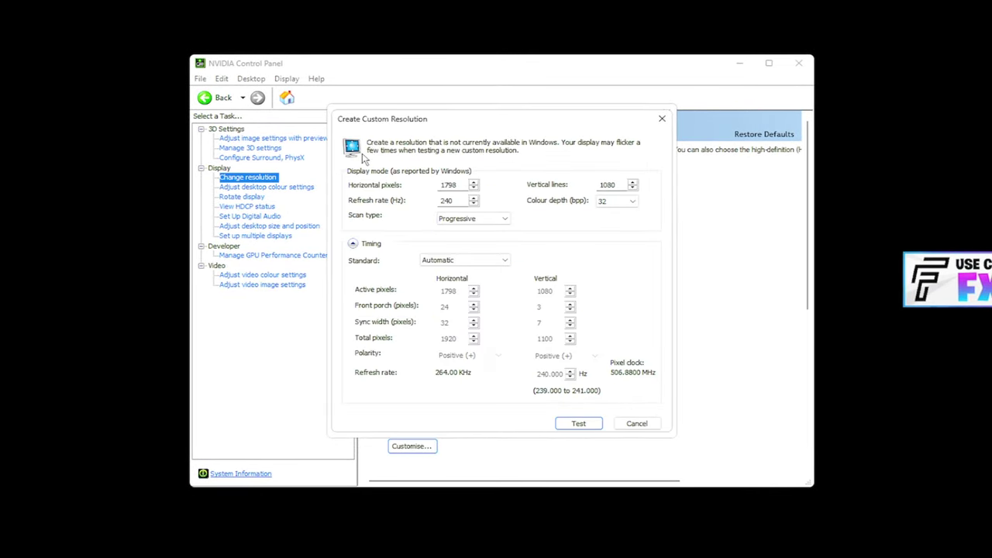
Step: Point out the horizontal pixels and vertical lines fields, and cancel the custom resolution and customisation dialogs
drag(427, 124, 438, 123)
double_click(477, 181)
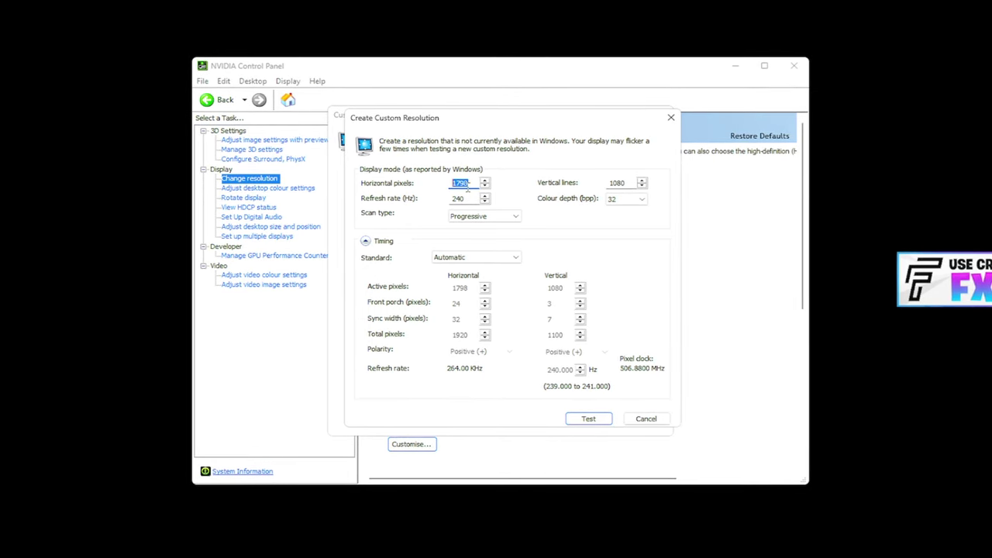
click(618, 183)
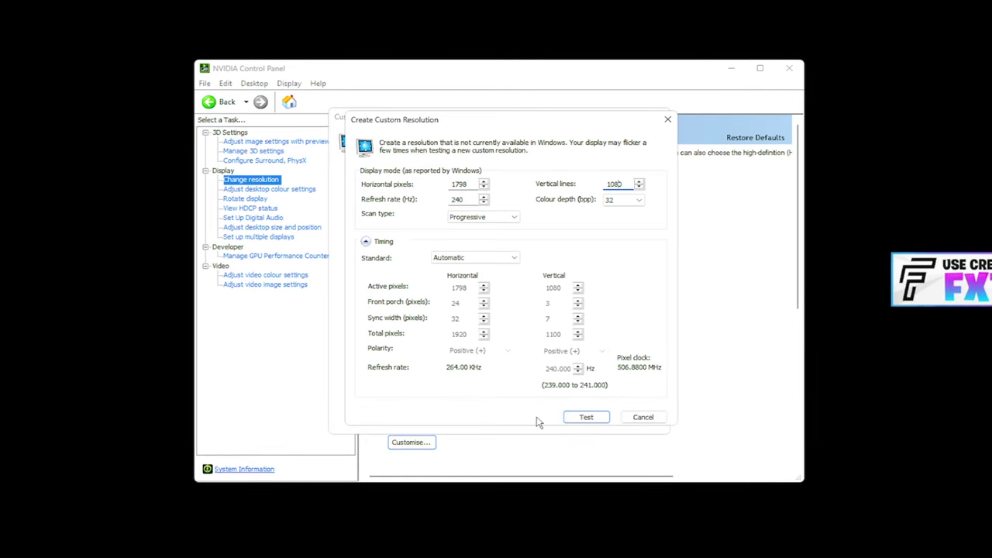
click(643, 417)
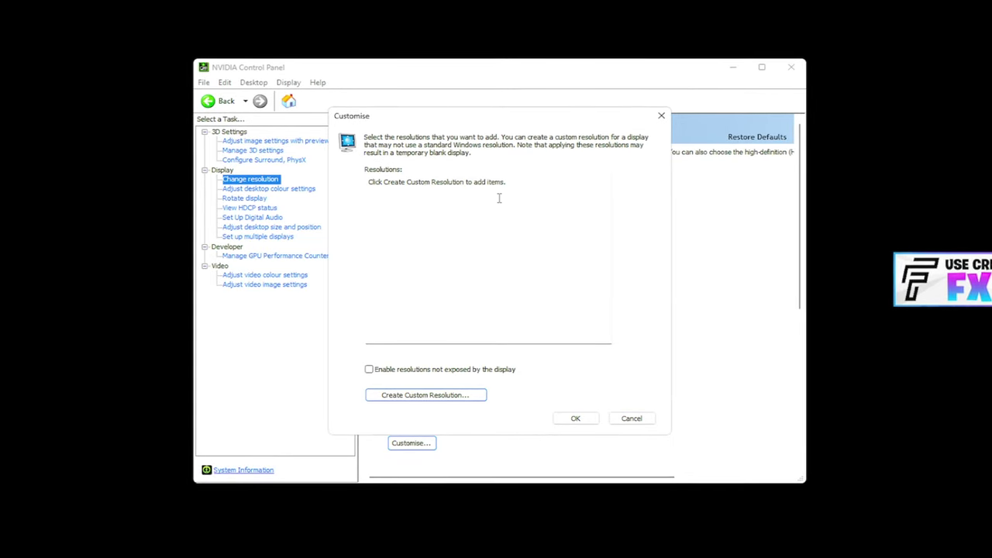
click(420, 200)
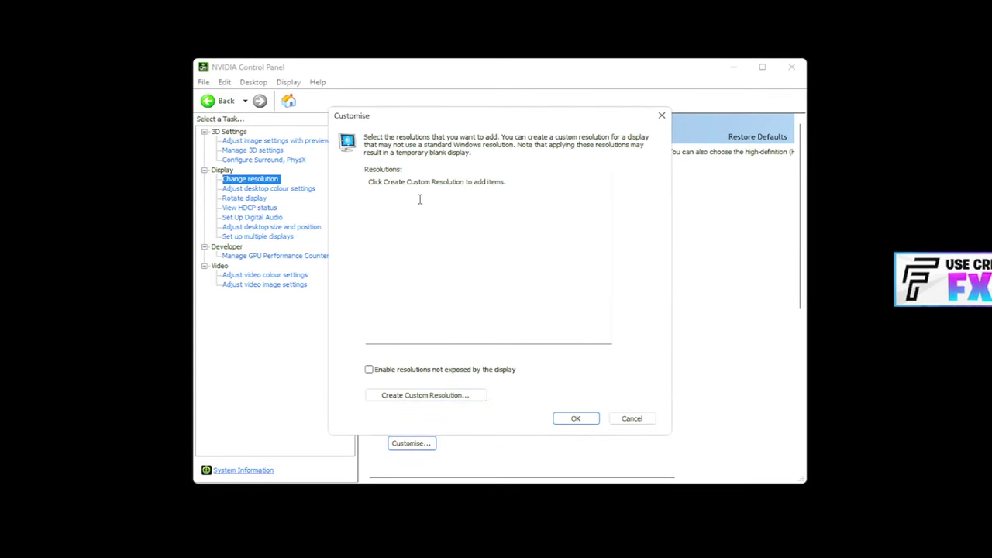
click(620, 424)
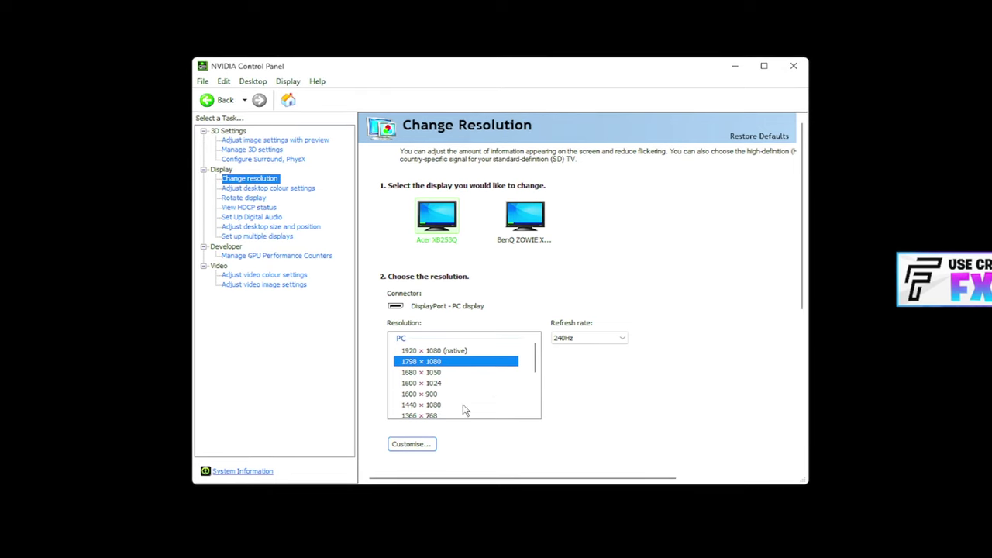
Step: Look through the list of available resolutions and return to the desktop size and position settings
drag(542, 352, 542, 403)
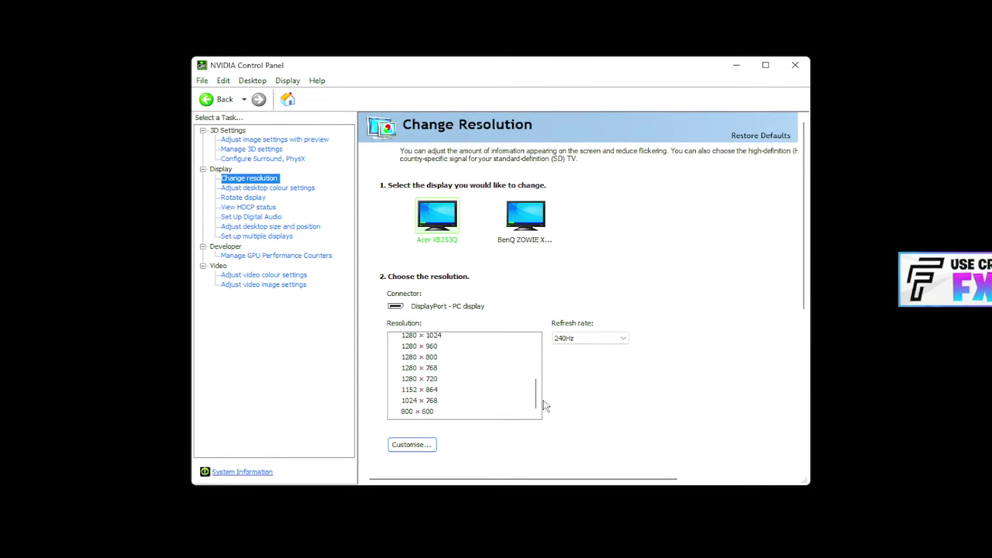
scroll(500, 400, up, 6)
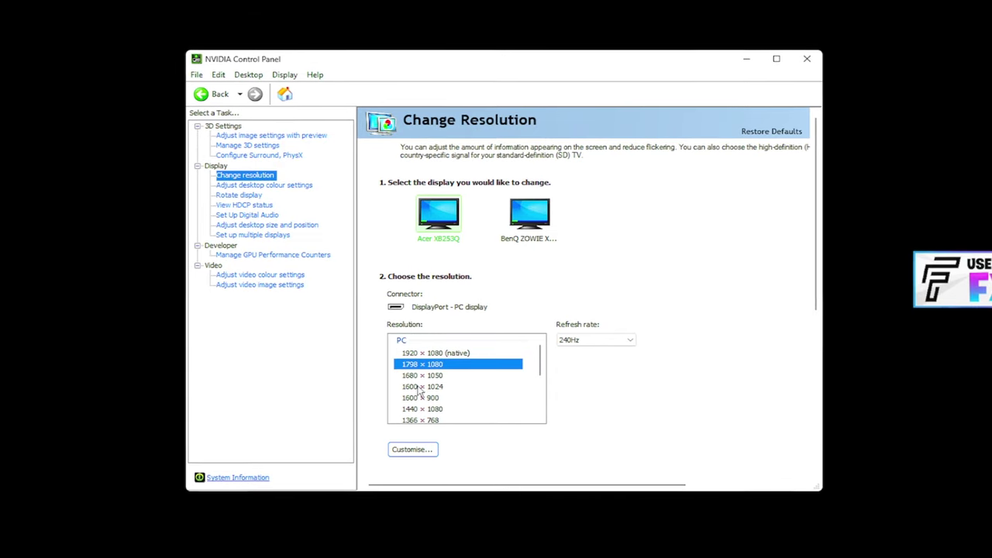
click(267, 225)
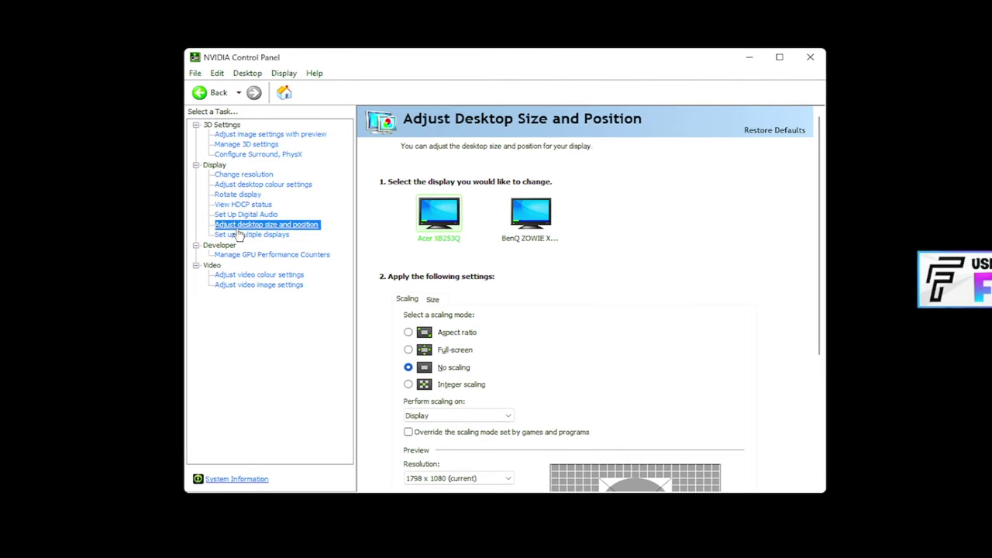
Step: Select Full-screen as the scaling mode for the Acer XB253Q display
scroll(542, 310, down, 1)
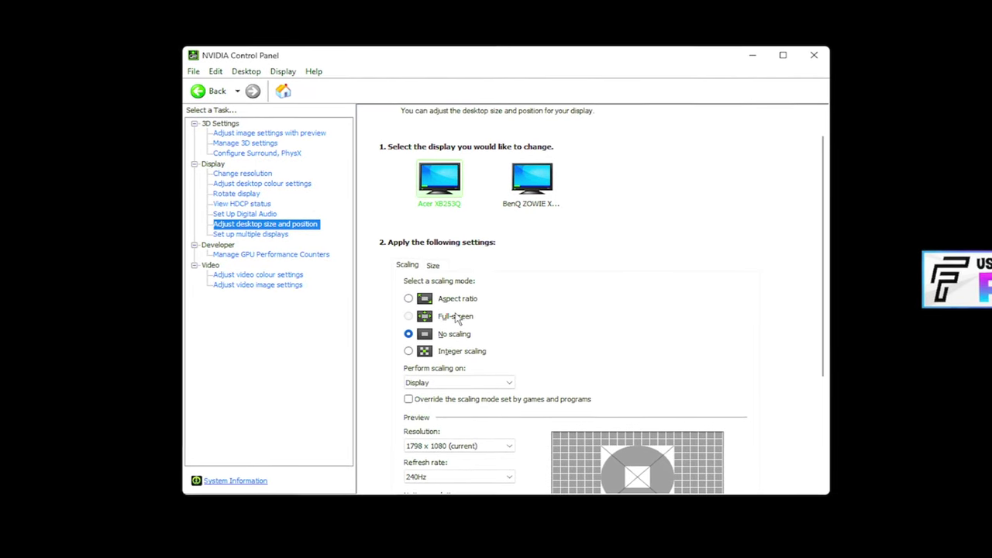
click(456, 319)
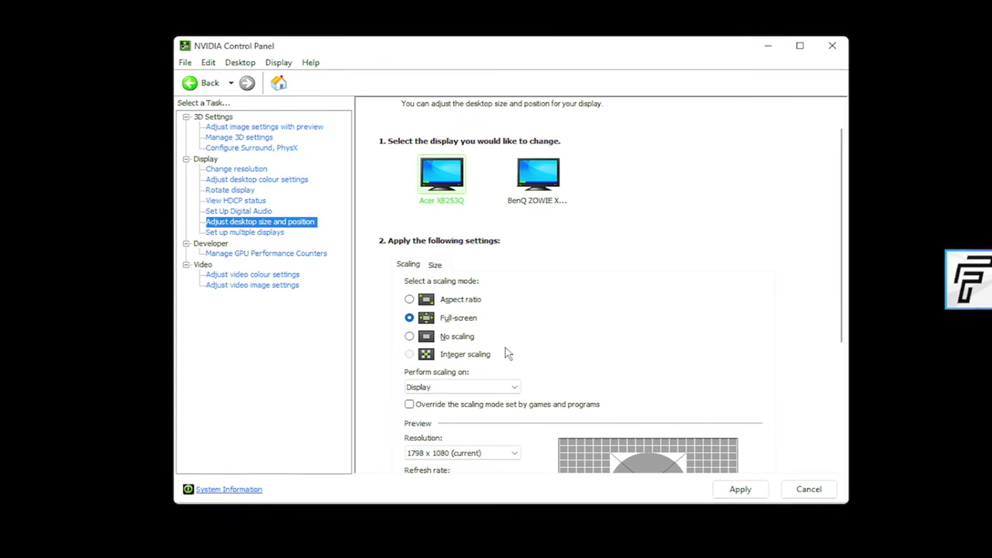
Step: Open the %localappdata% folder through the Windows Run dialog
key(super)
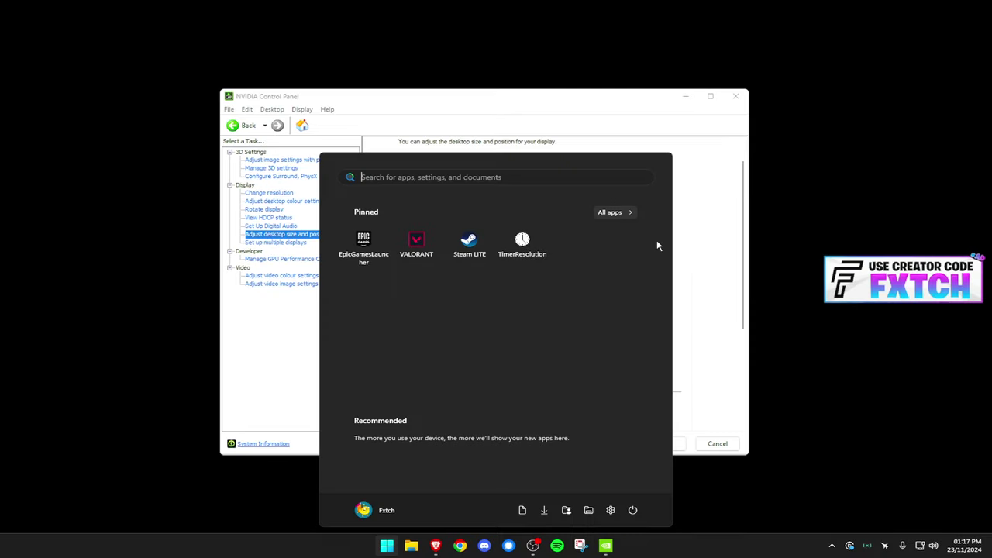
text(run)
key(Return)
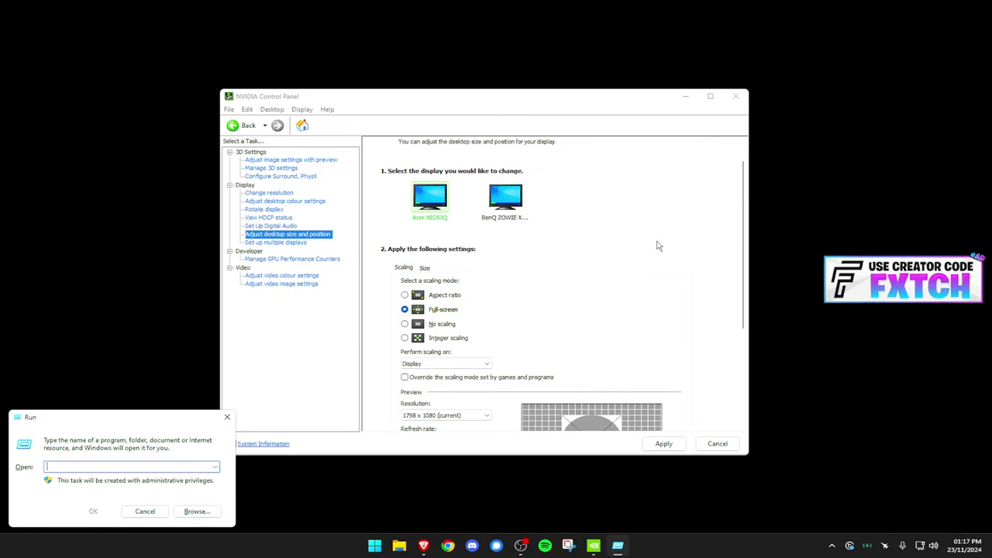
text(%localapp)
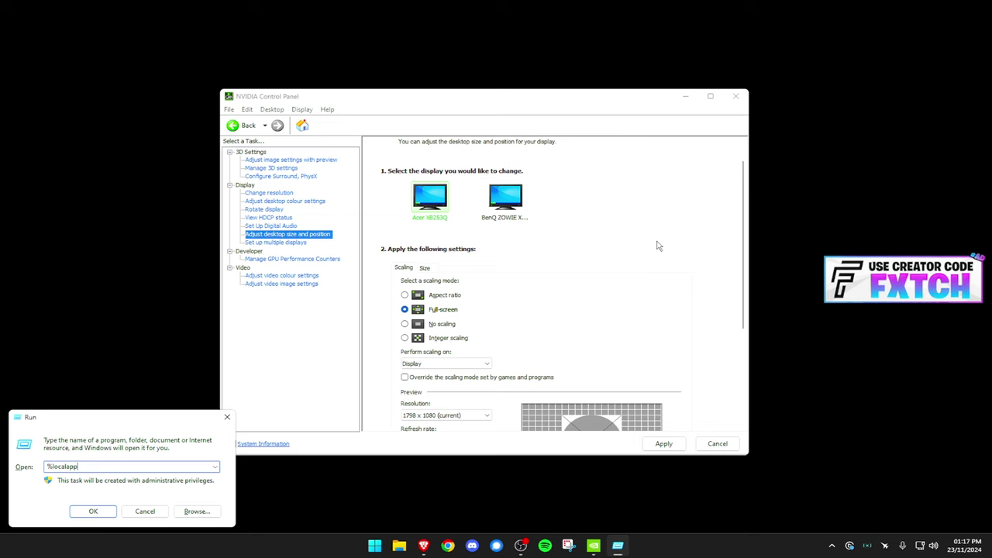
text(data%)
key(Return)
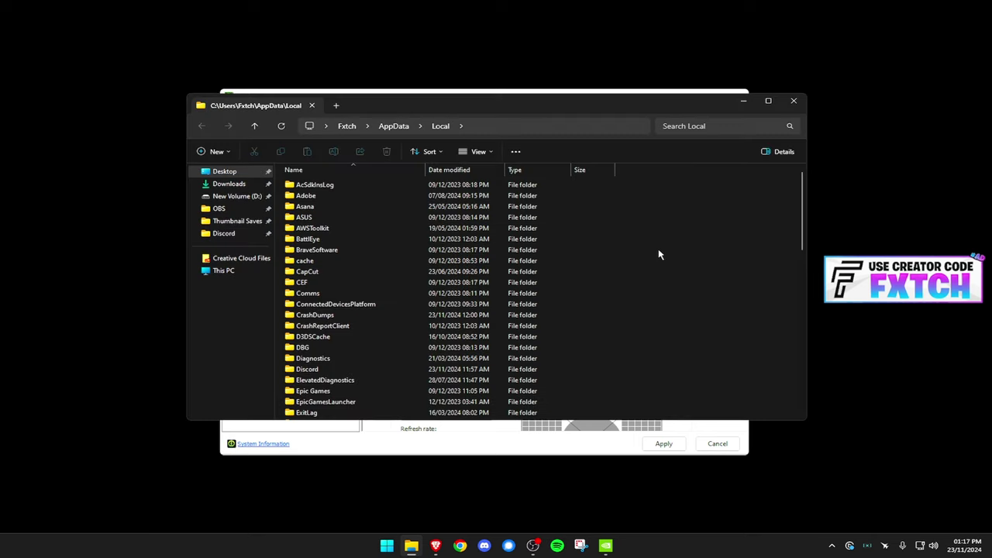
Step: In the Local folder, go to FortniteGame, Saved, Config and into the WindowsClient folder
scroll(678, 250, down, 8)
click(331, 183)
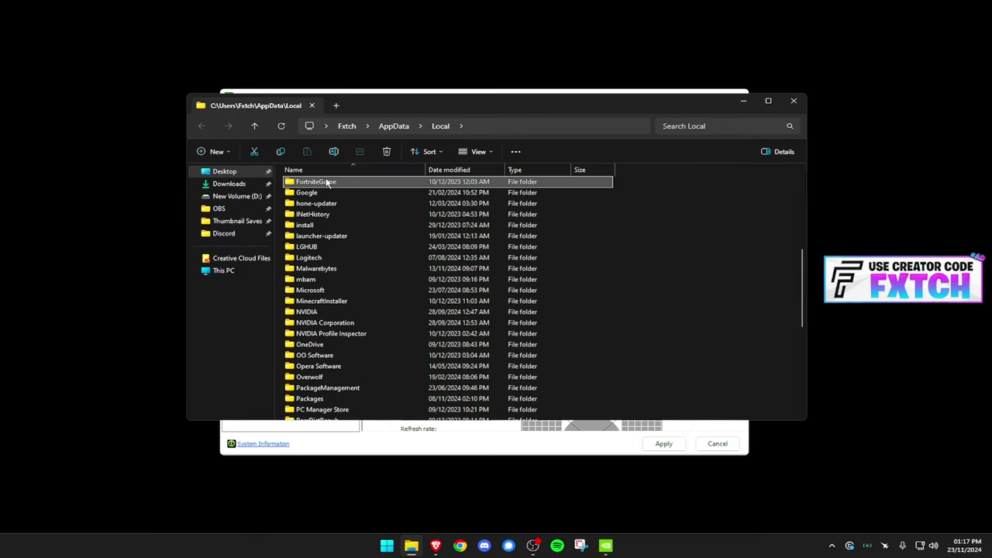
double_click(313, 182)
double_click(314, 186)
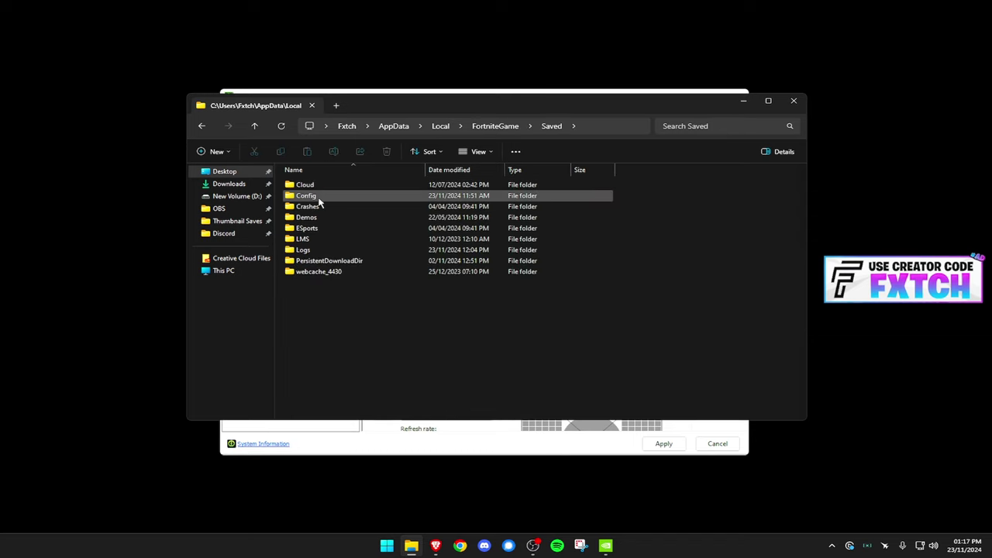
double_click(317, 194)
double_click(319, 197)
Step: View the Read-only attribute in the properties of GameUserSettings.ini, cancel the dialog and open the file in Notepad
right_click(326, 197)
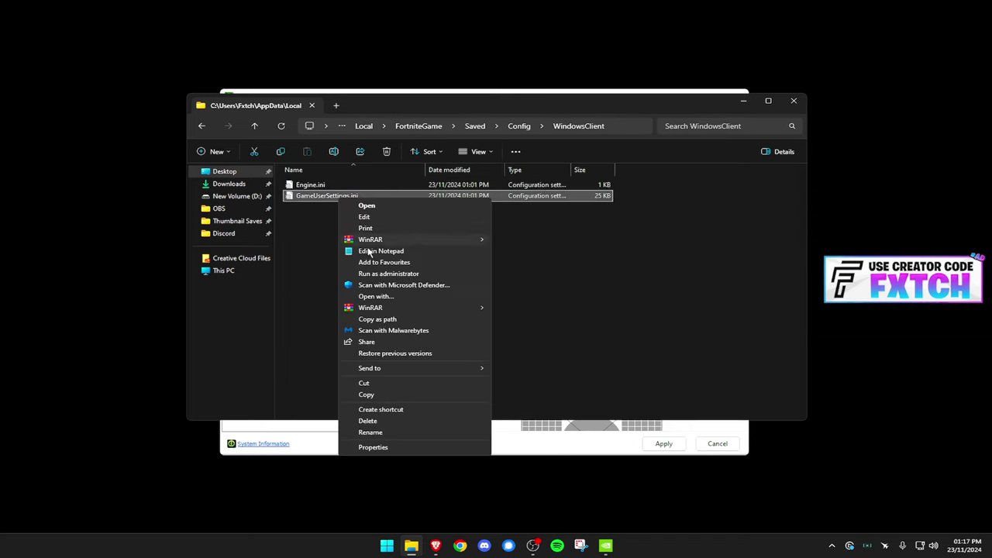
click(374, 447)
drag(417, 213, 394, 154)
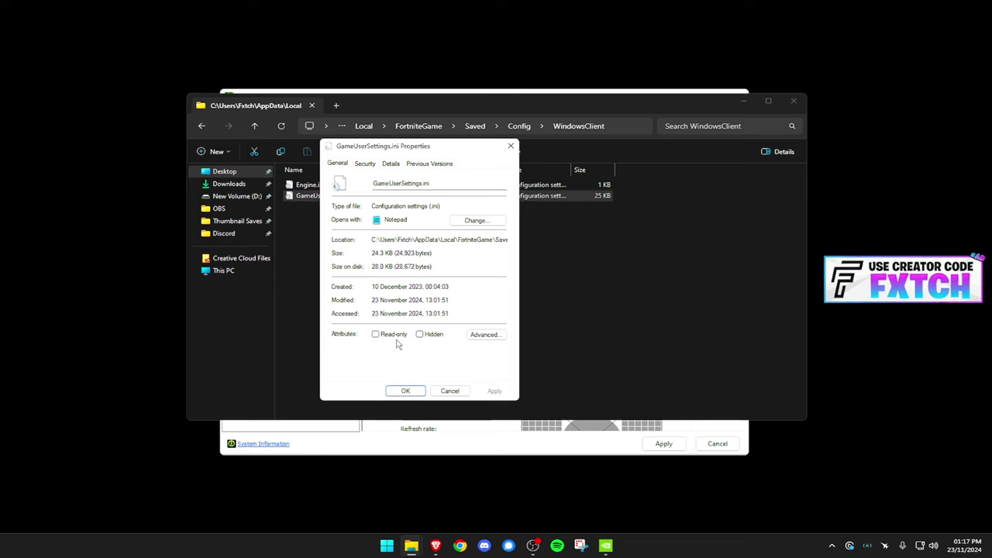
click(377, 334)
click(449, 390)
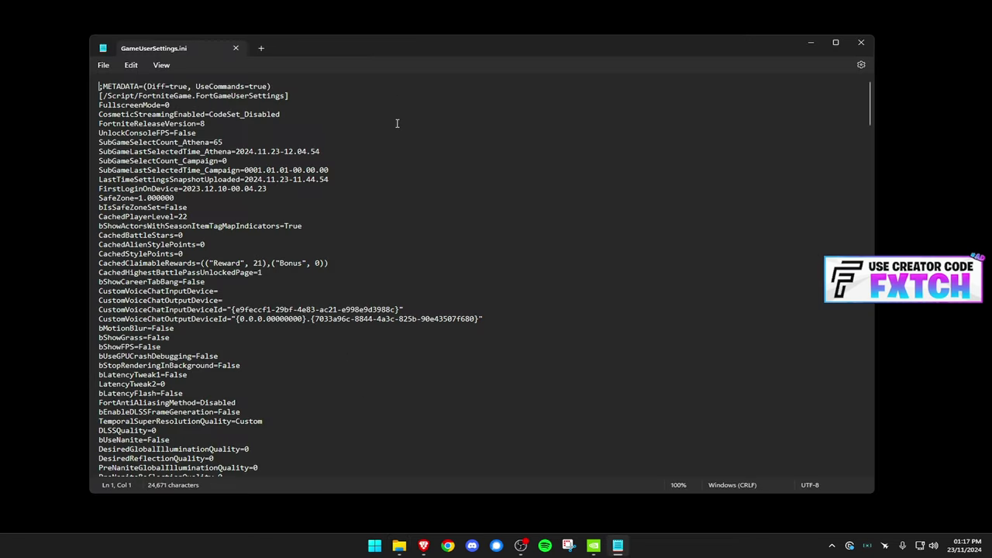
Step: Search GameUserSettings.ini for "resolution" and advance to the ResolutionSizeX and ResolutionSizeY lines
key(ctrl+f)
text(u)
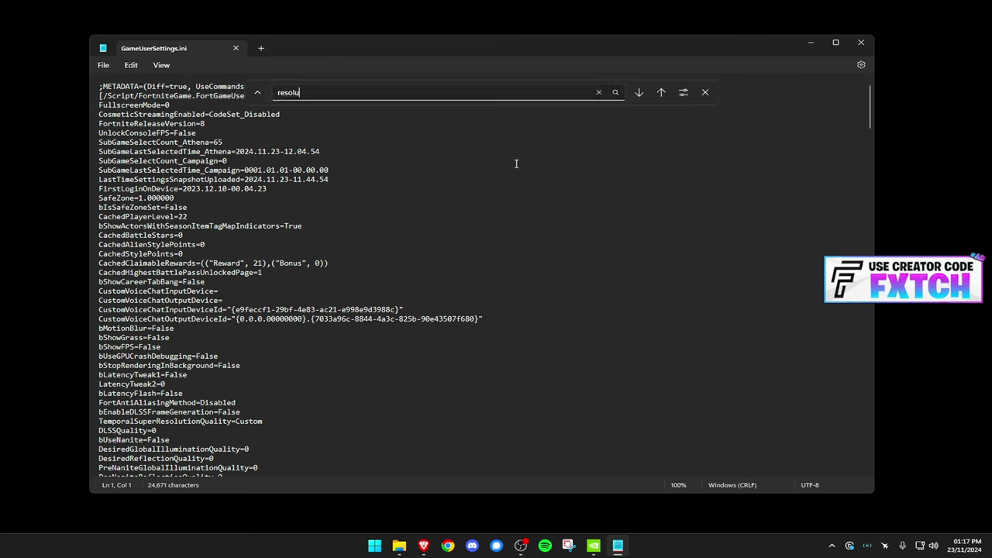
text(tion)
key(Return)
key(Return)
key(Return)
key(Return)
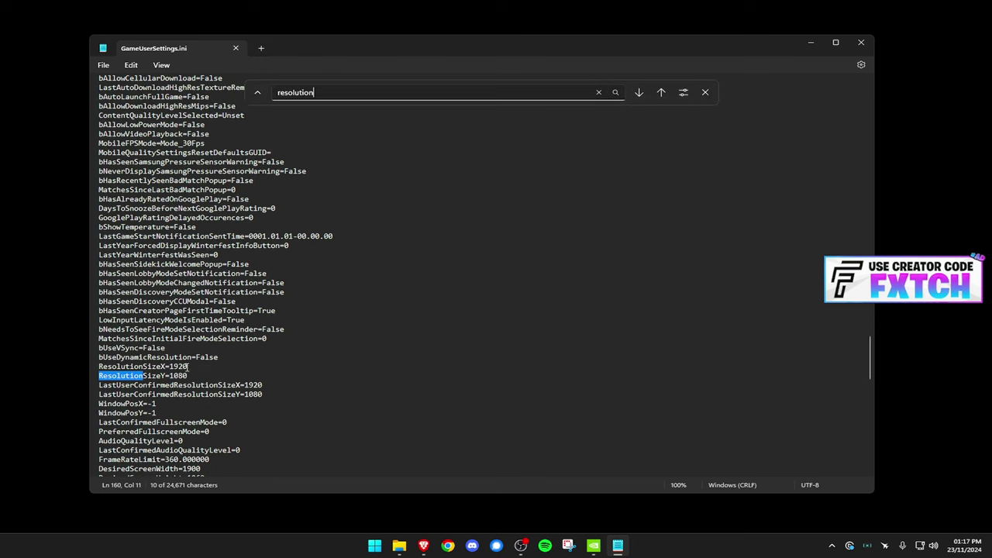
Step: Highlight the ResolutionSizeX line and its value, and place the cursor in the ResolutionSizeY value
click(92, 367)
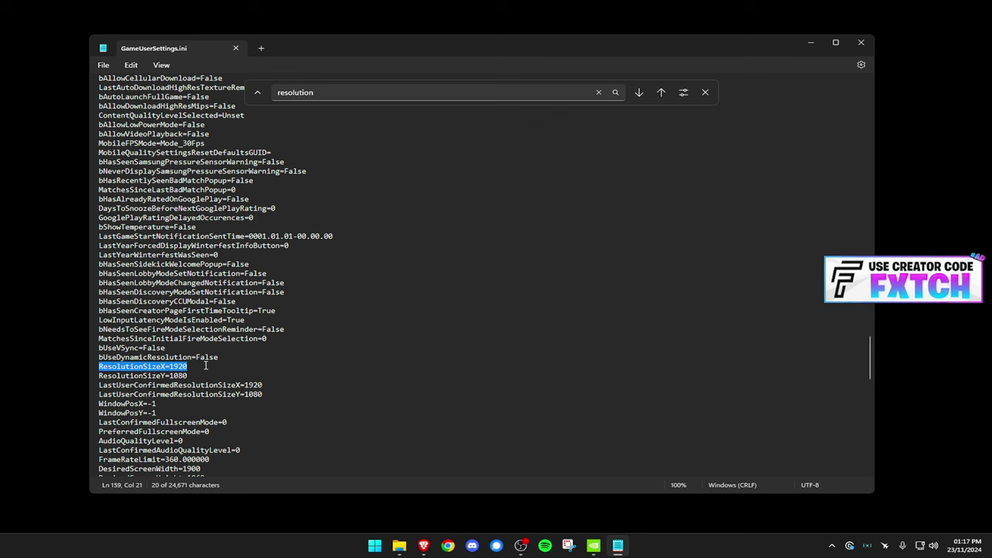
scroll(142, 347, down, 1)
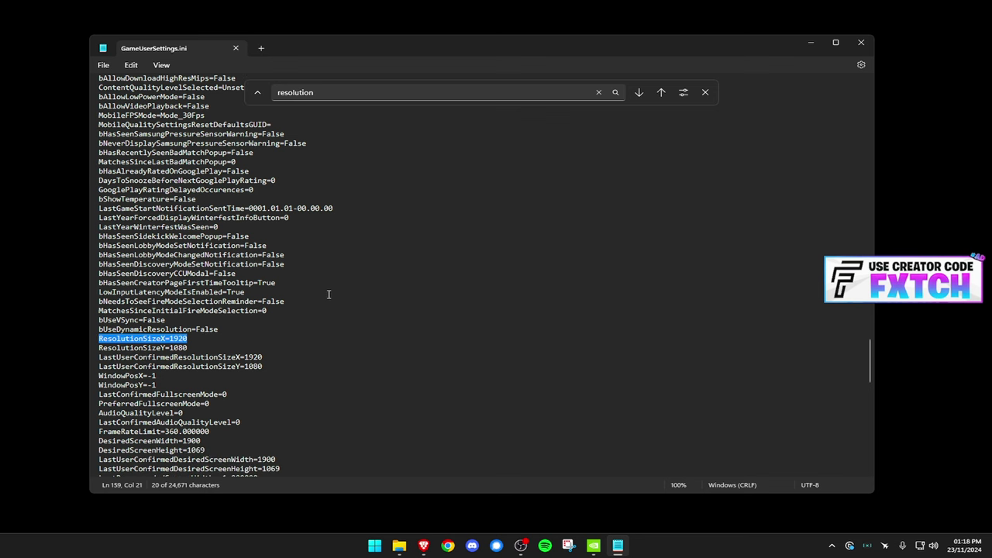
scroll(340, 276, down, 1)
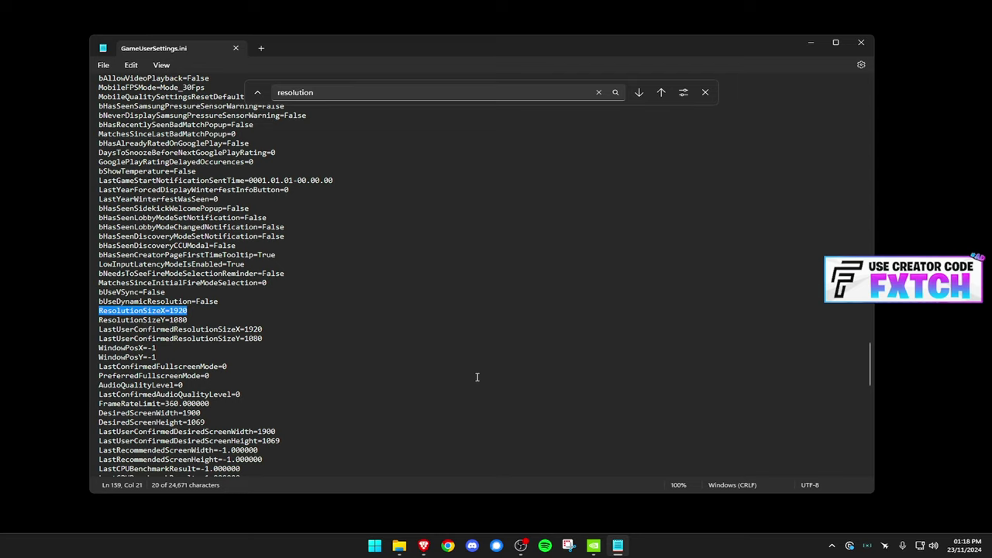
drag(187, 310, 167, 313)
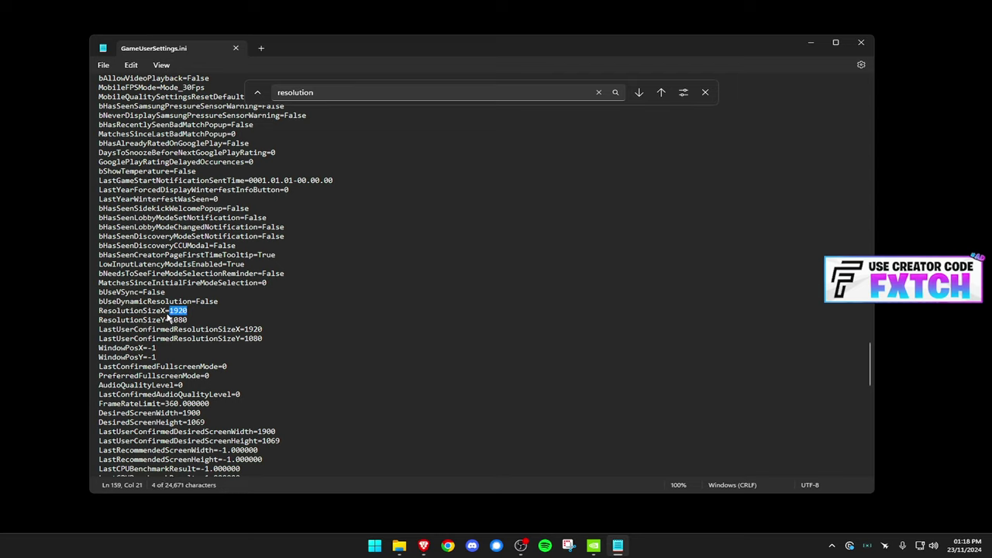
click(172, 320)
Step: Enter a replacement of 1920 with 1798 for the settings file and dismiss it without replacing anything
click(103, 65)
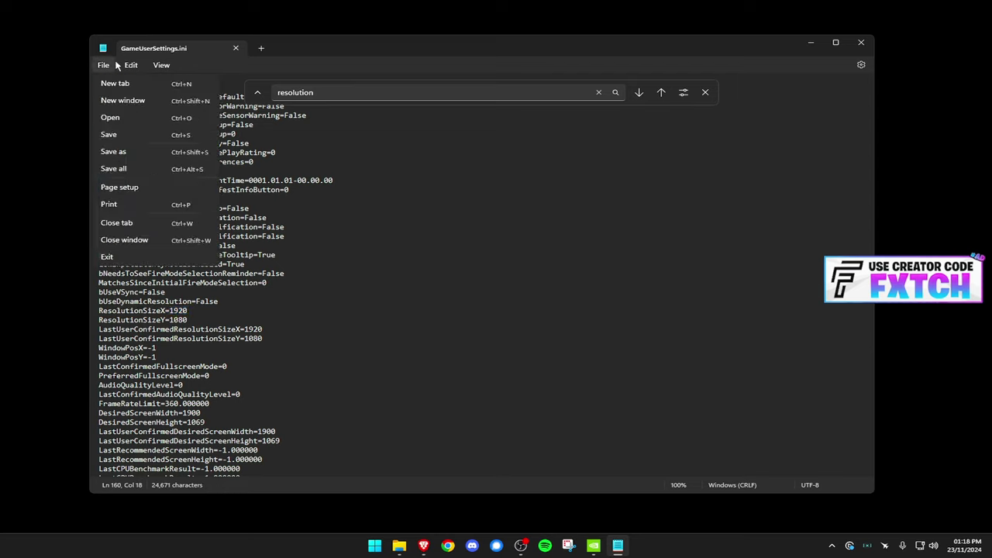
click(131, 65)
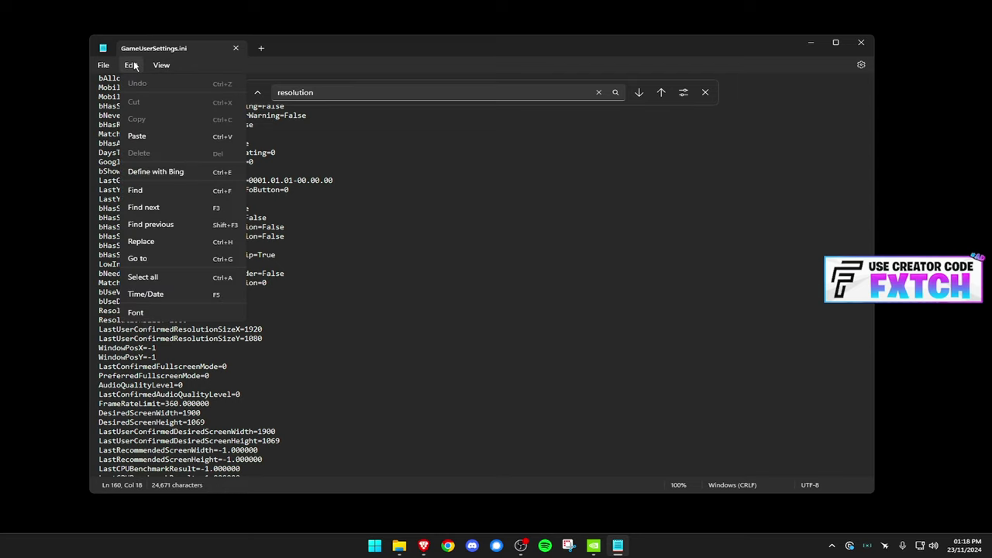
click(188, 247)
text(1920)
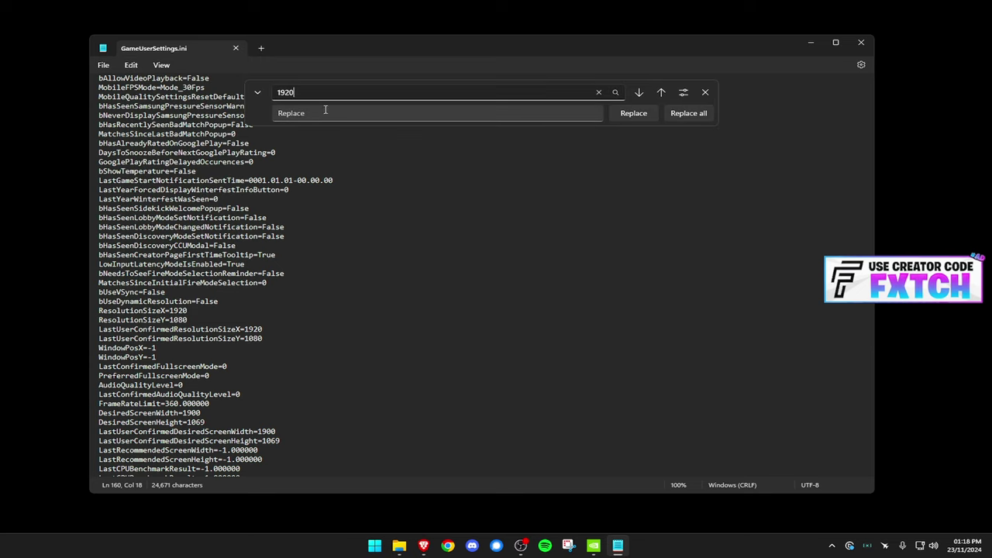
click(326, 112)
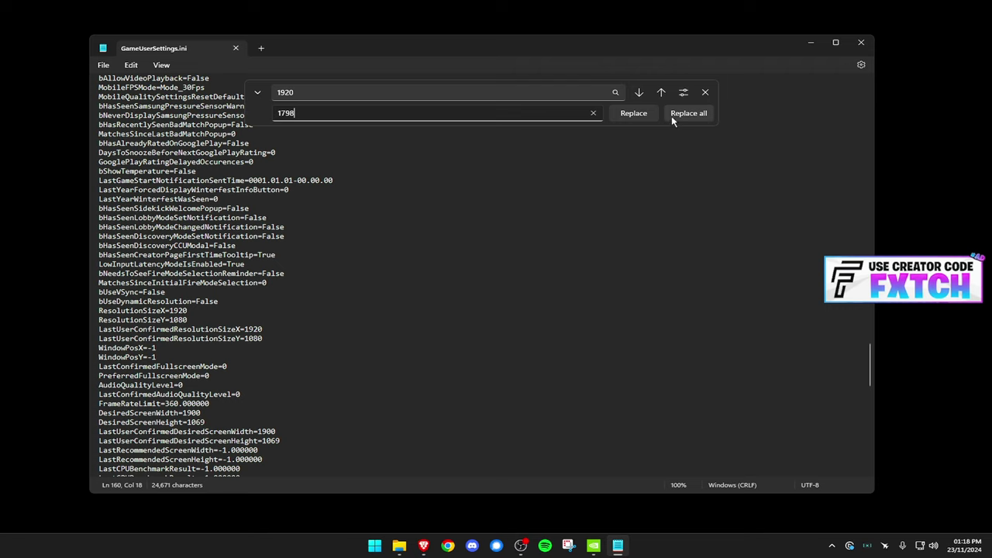
key(Escape)
Step: Highlight the ResolutionSizeY value and the LastUserConfirmedResolutionSize lines, and close the settings file
scroll(387, 271, down, 2)
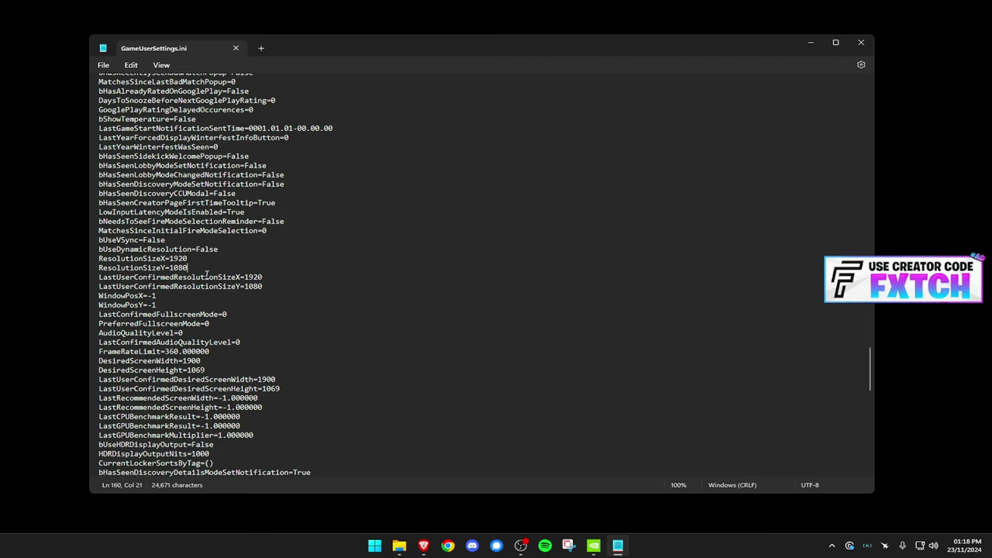
click(209, 263)
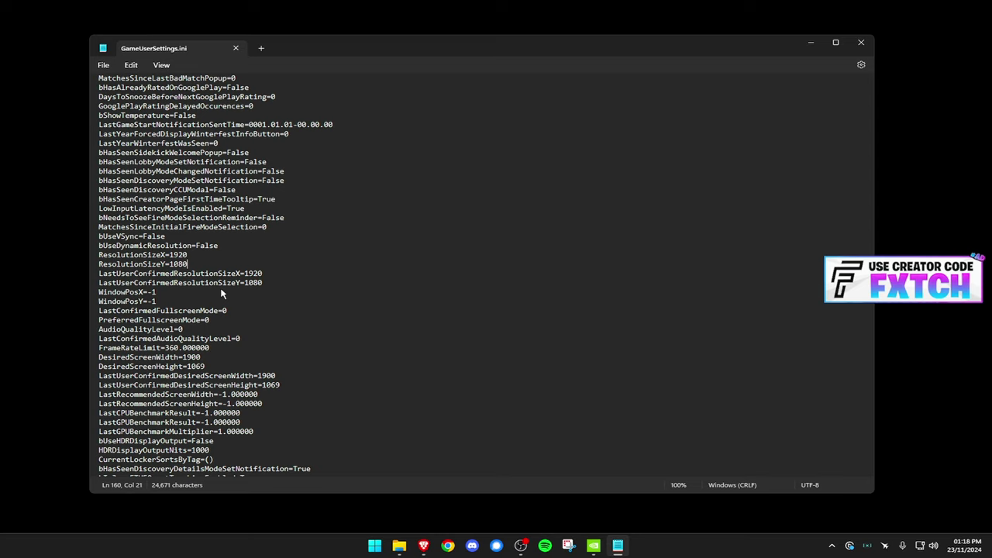
drag(108, 263, 174, 265)
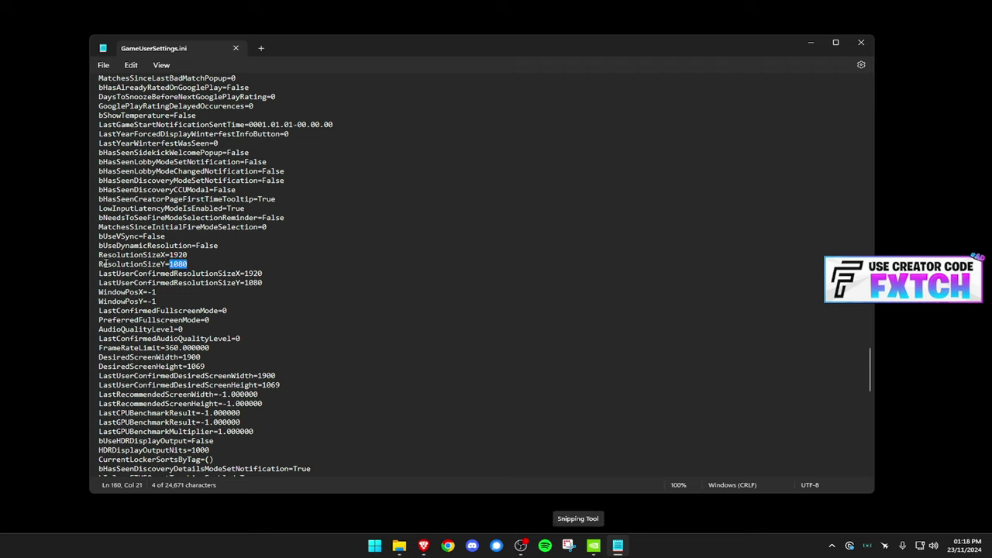
triple_click(99, 273)
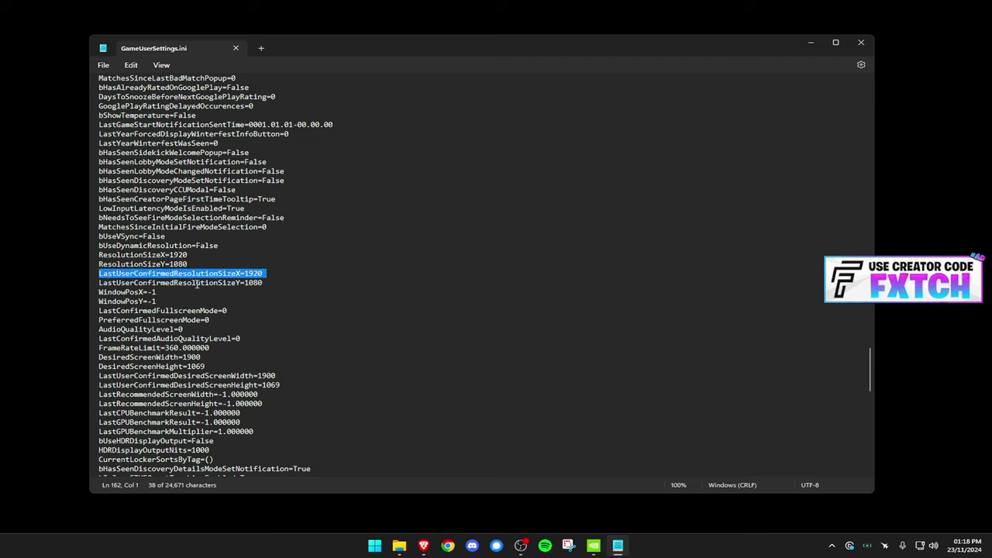
drag(196, 285, 85, 255)
click(86, 256)
click(103, 65)
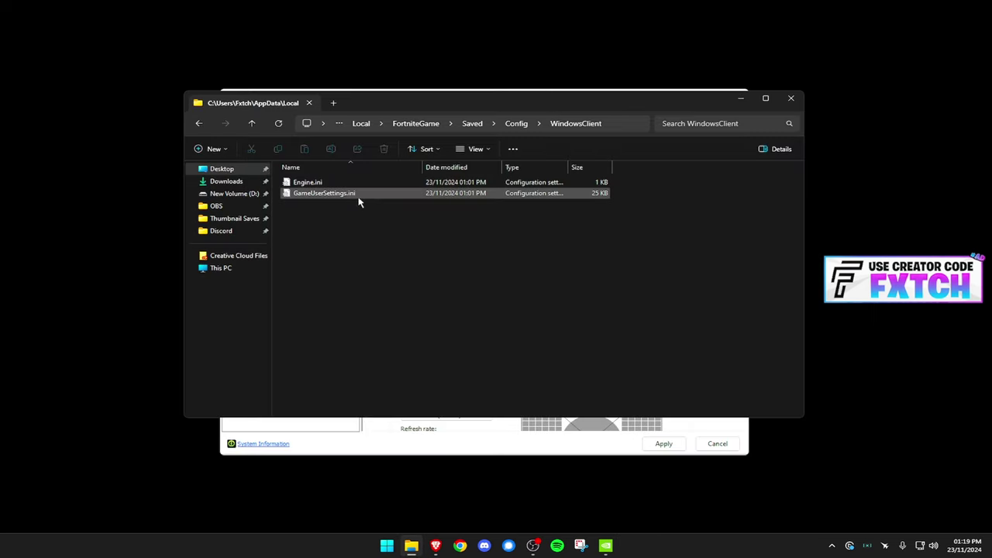
Step: Reopen GameUserSettings.ini to look through it, close it and bring up the file's properties
click(362, 183)
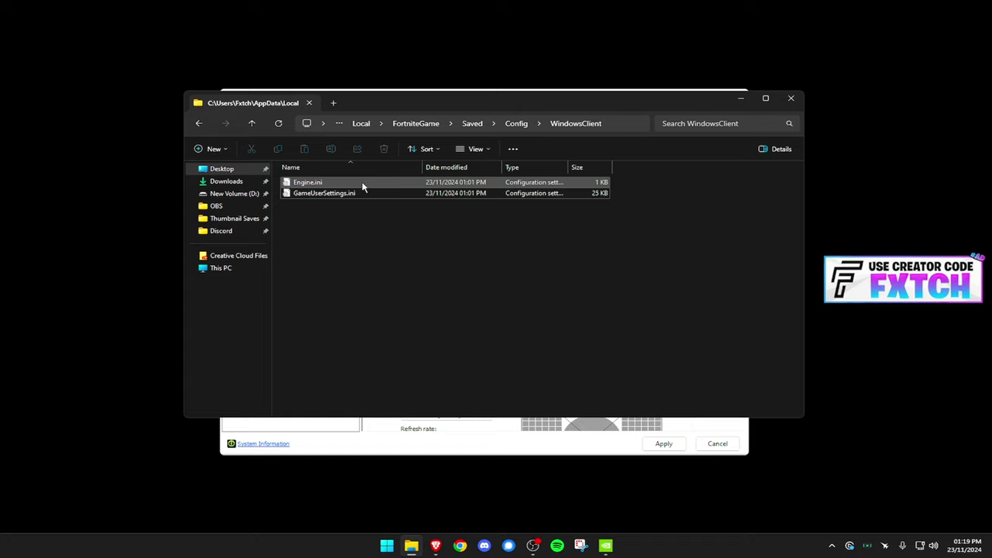
click(339, 194)
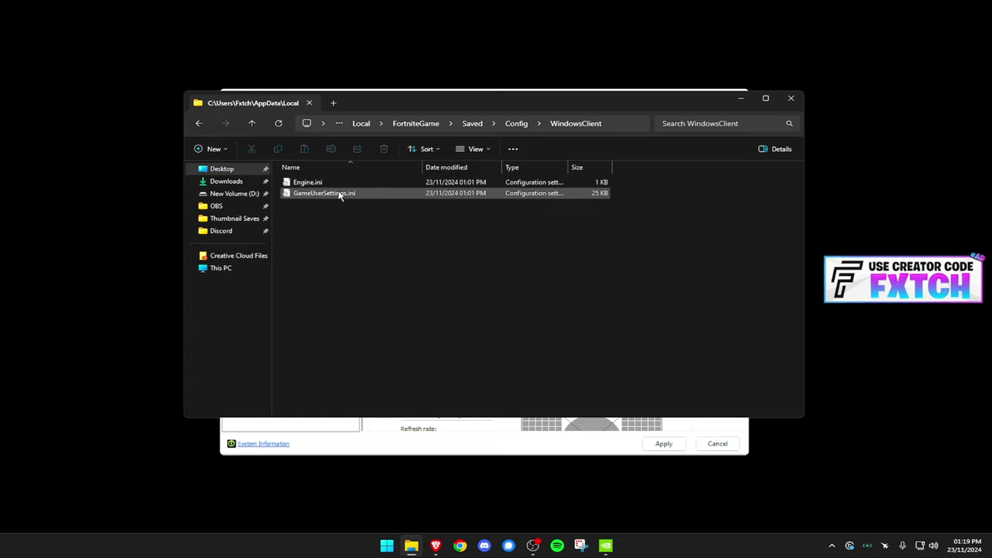
right_click(329, 194)
double_click(317, 198)
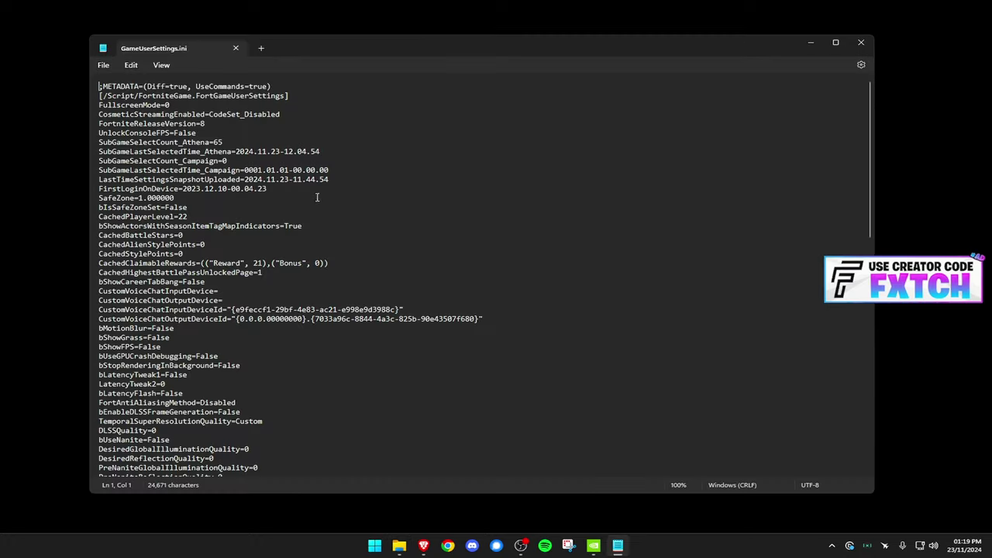
scroll(280, 377, down, 12)
click(860, 42)
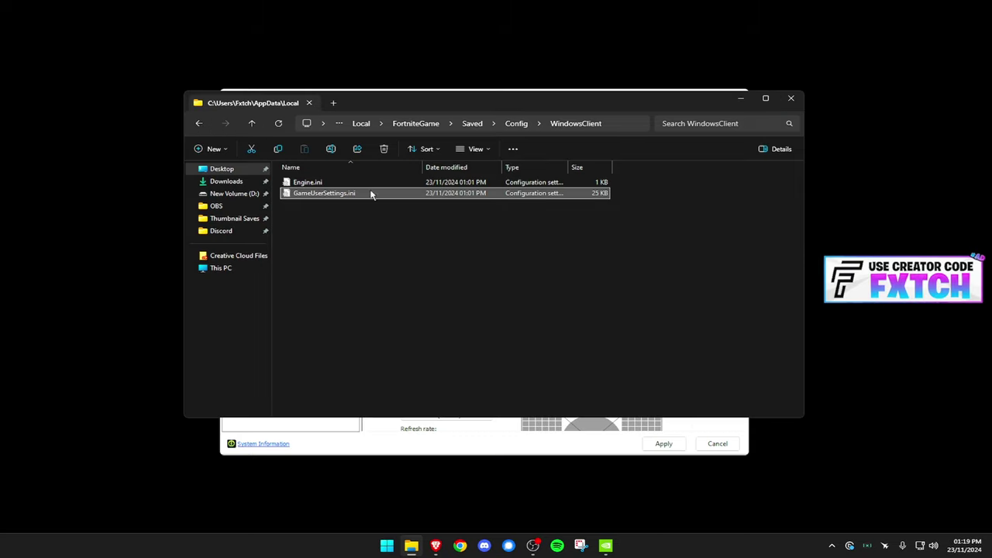
right_click(363, 194)
click(411, 442)
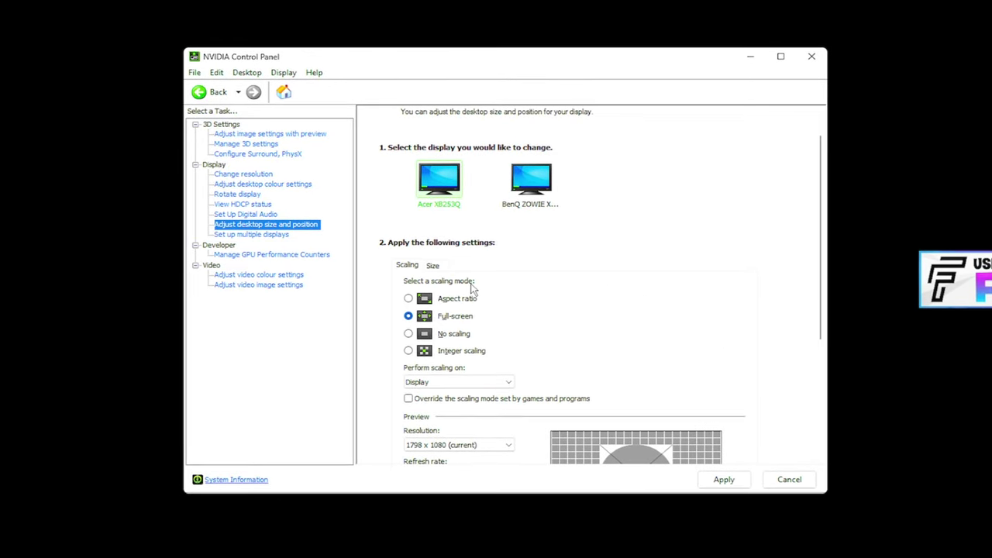
Step: In NVIDIA Control Panel, point out the No scaling mode and open the customisation on the Change Resolution page
click(461, 334)
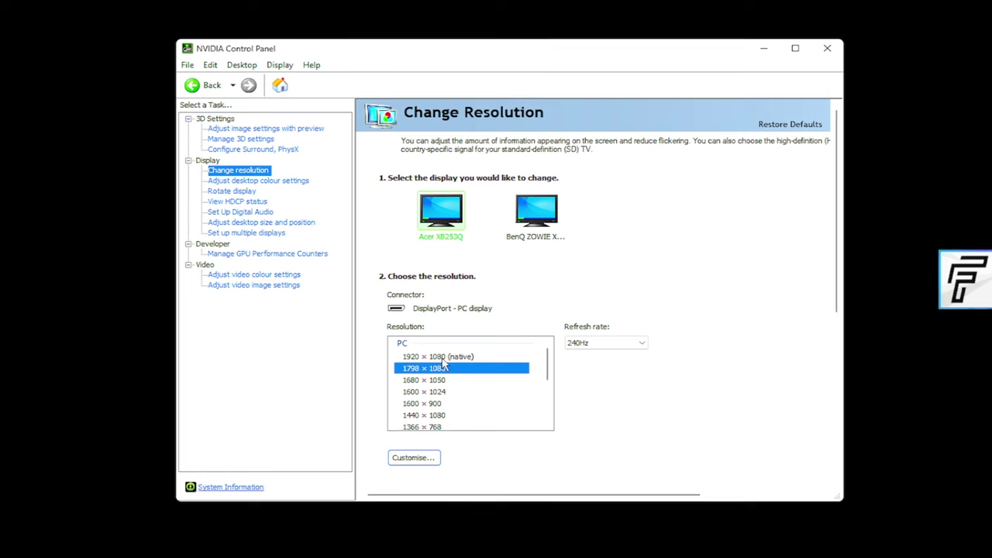
click(435, 459)
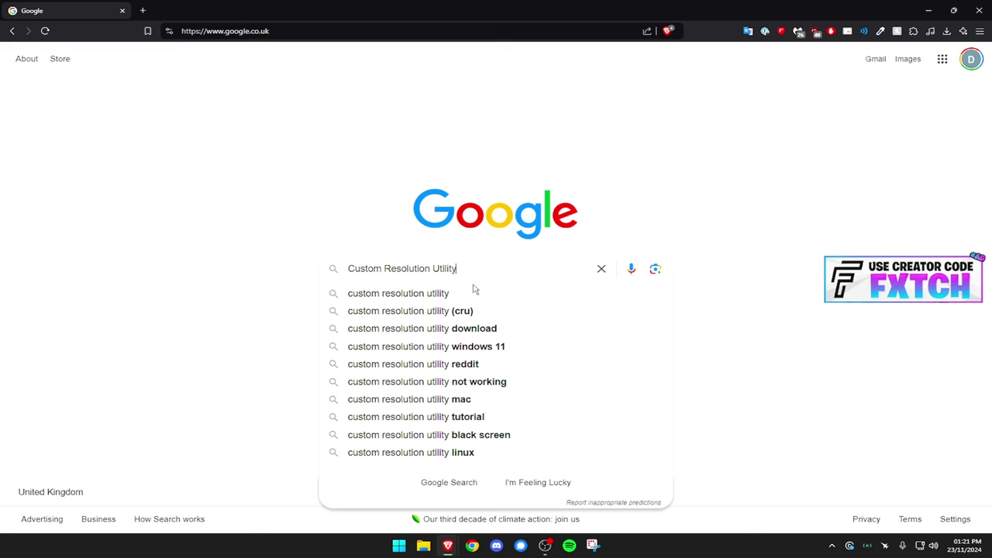
Step: Search Google for Custom Resolution Utility and open the Monitor Tests forum thread about CRU
key(Return)
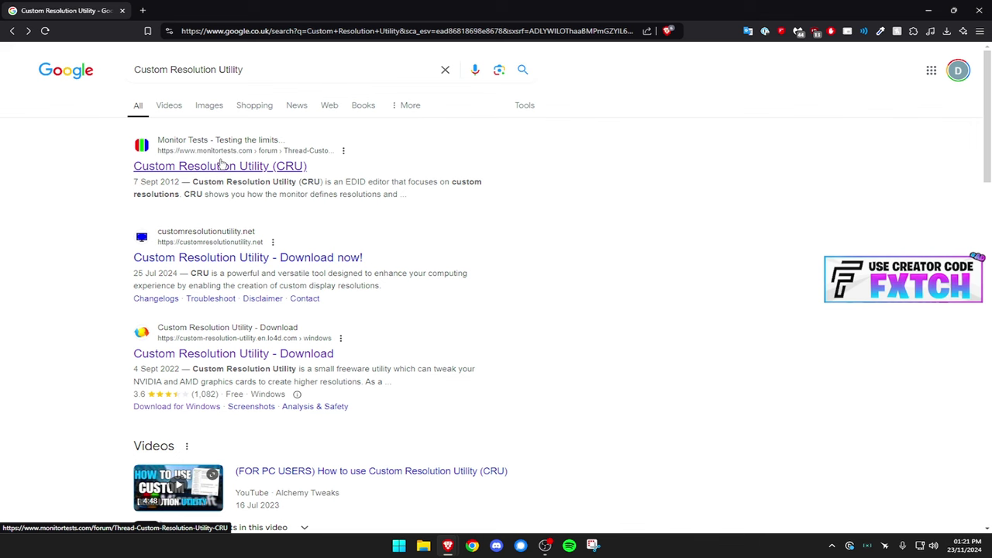
click(221, 165)
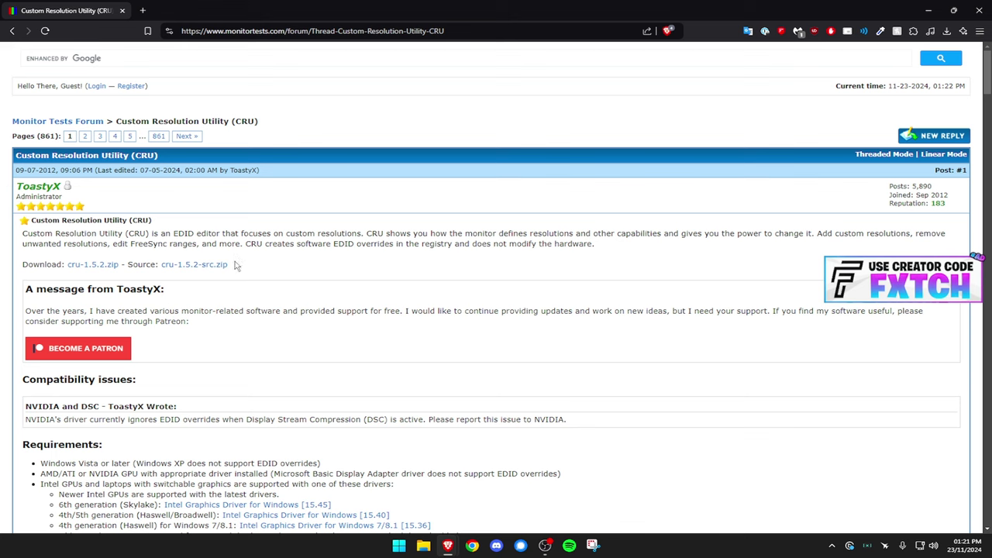
Step: Download cru-1.5.2.zip from the Custom Resolution Utility forum thread
drag(131, 232, 554, 418)
click(280, 280)
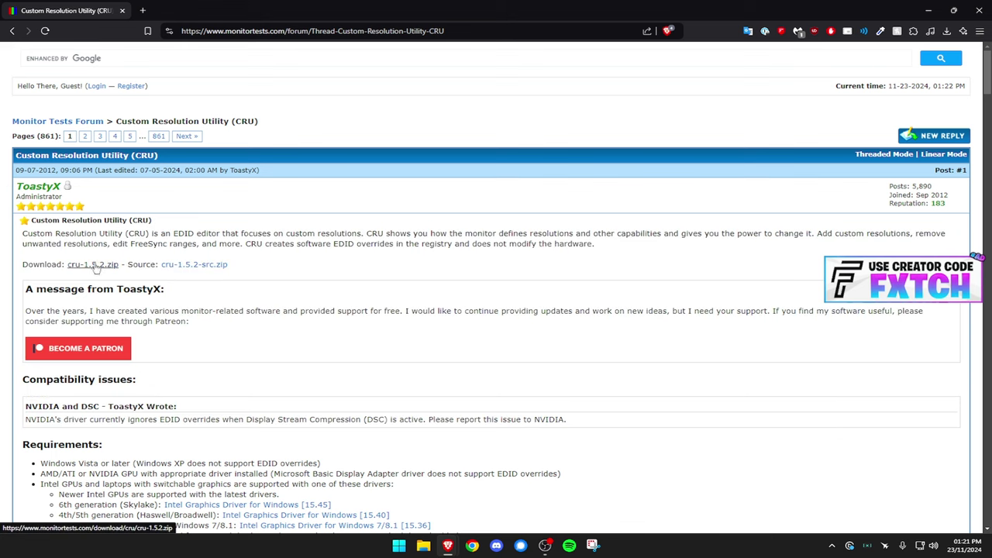
click(92, 266)
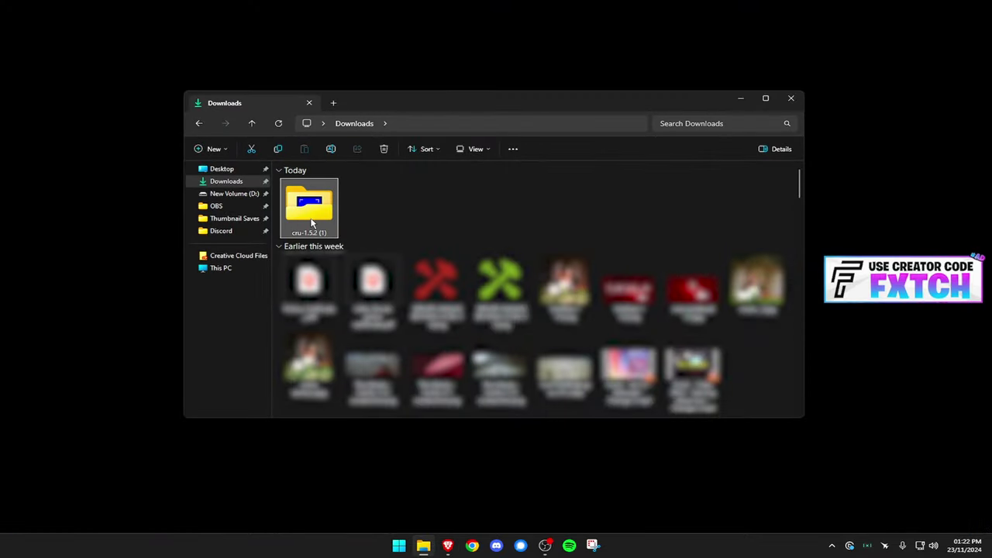
Step: Open the extracted cru-1.5.2 (1) folder in Downloads, look over its files and run CRU.exe, accepting the security warning
double_click(313, 222)
drag(443, 276, 365, 170)
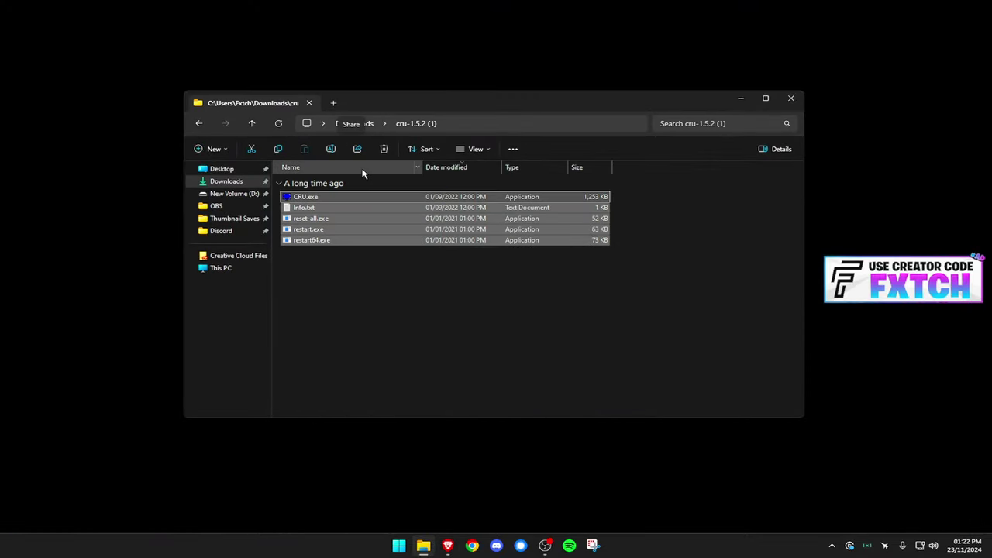
click(323, 198)
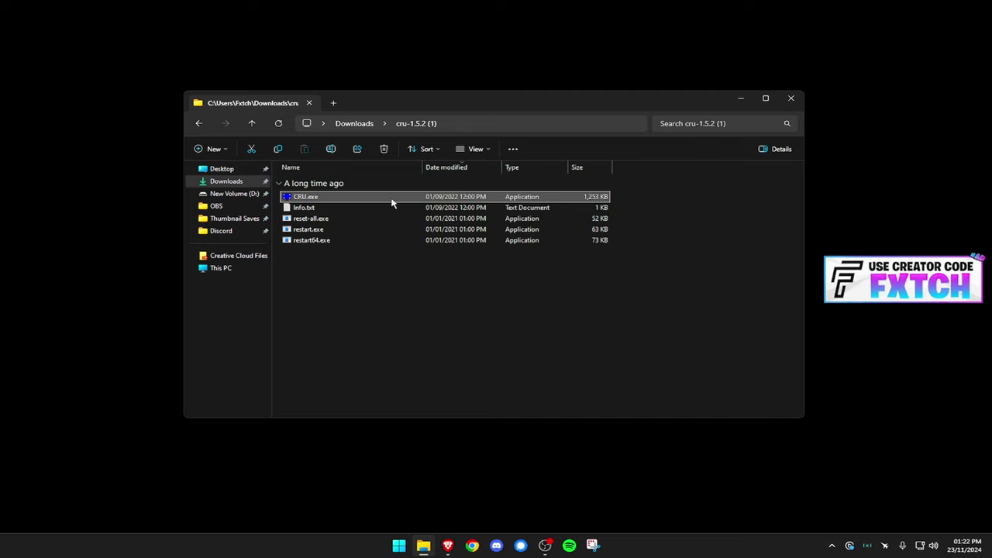
drag(428, 258, 330, 214)
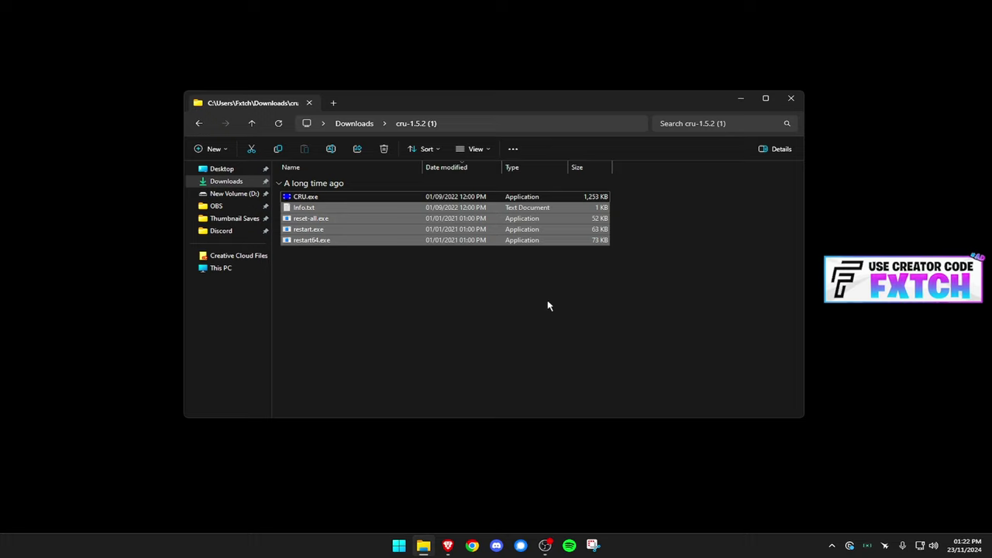
click(398, 279)
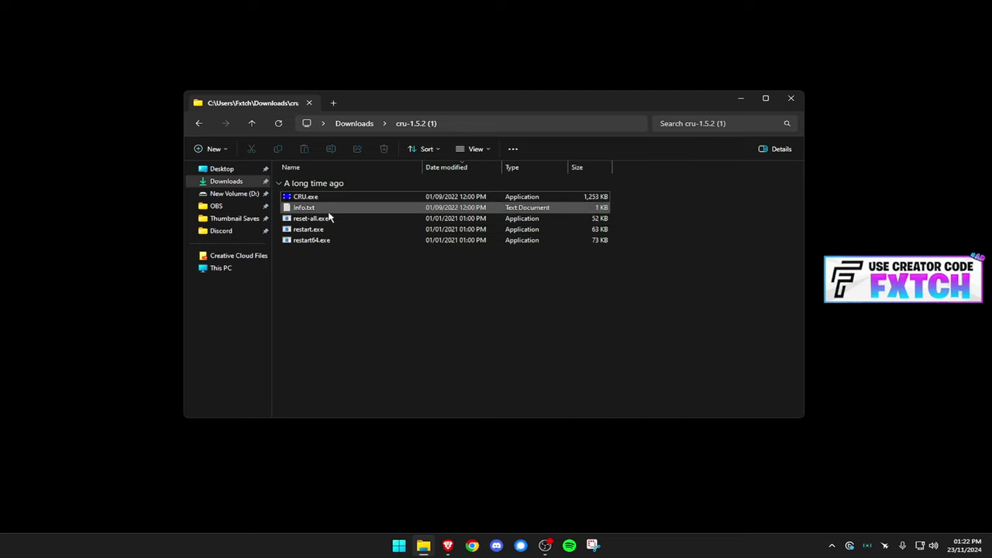
drag(394, 299, 318, 210)
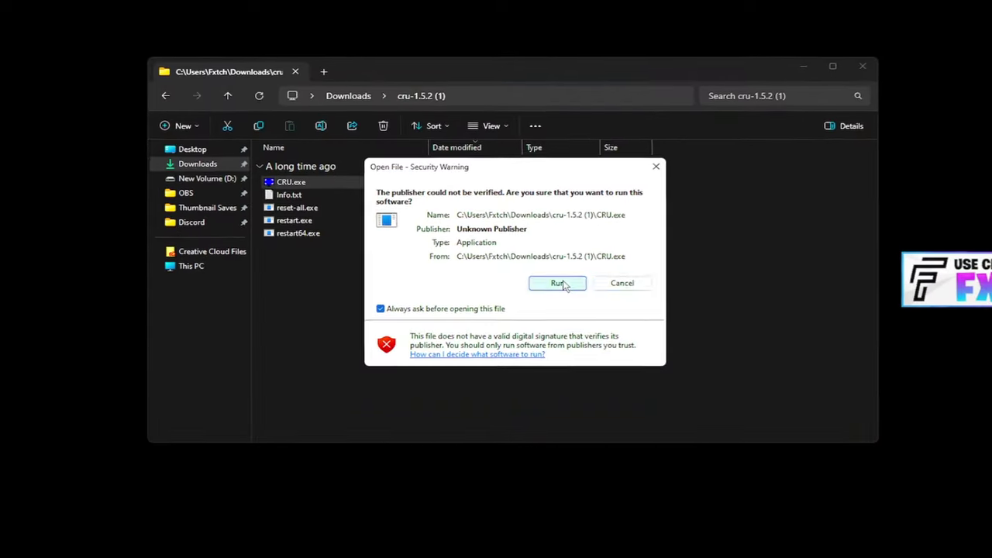
click(560, 284)
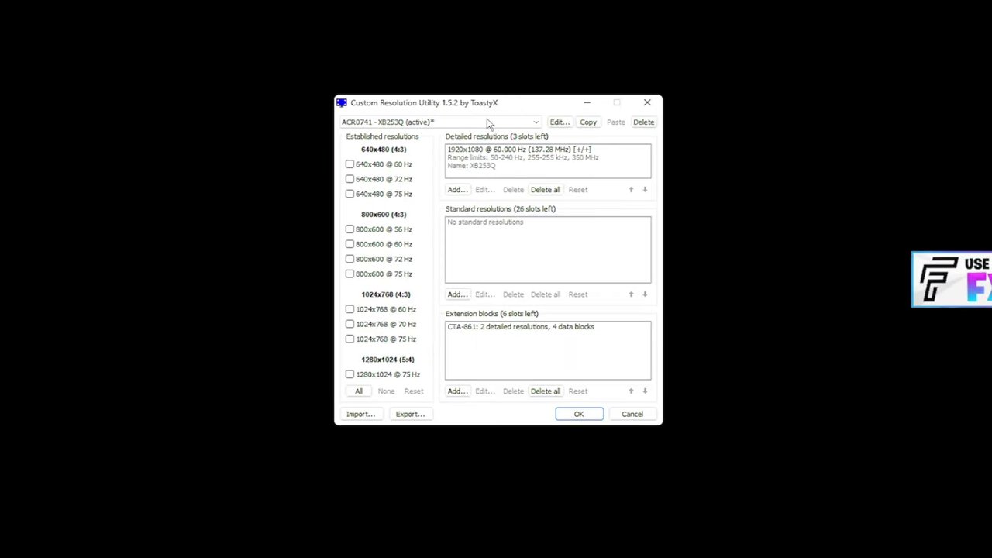
Step: Choose ACR0741 - XB253Q (active)* as the display to configure
click(446, 141)
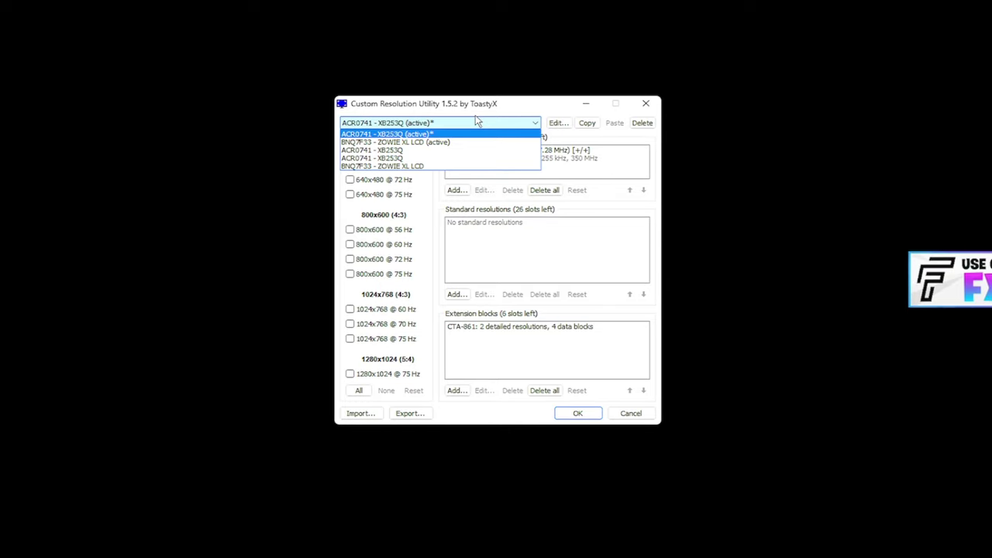
click(429, 135)
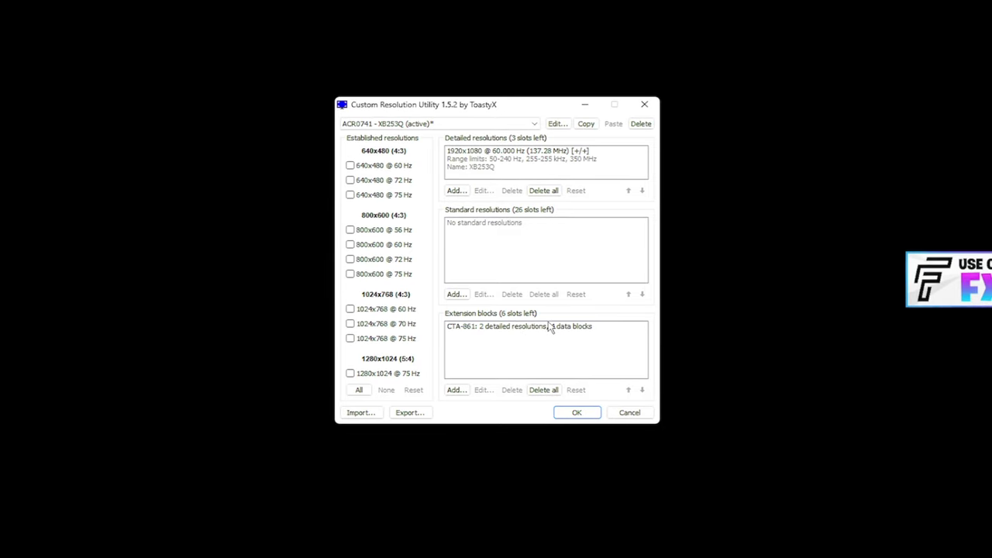
click(388, 391)
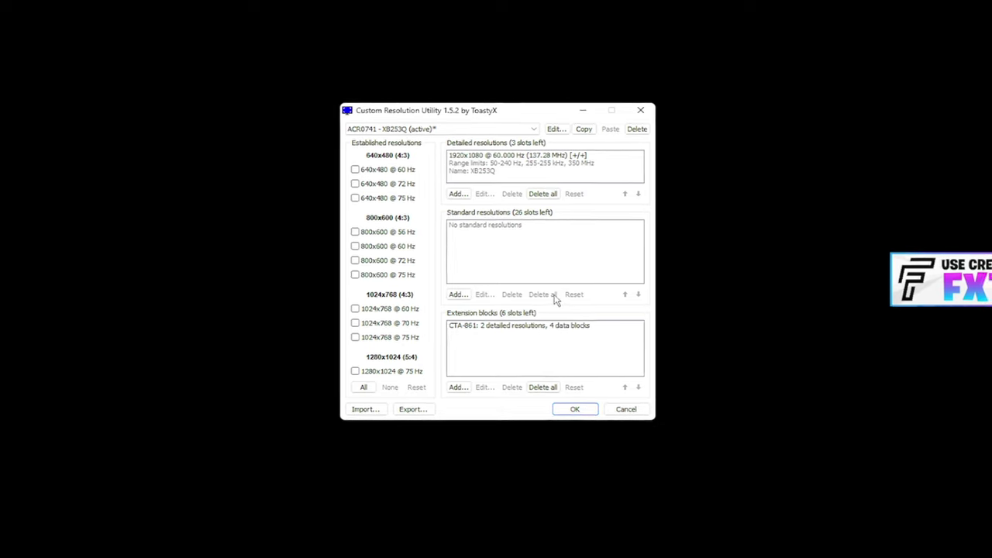
Step: Open the CTA-861 extension block to examine its detailed resolutions and audio formats data block, and close it without saving
click(463, 325)
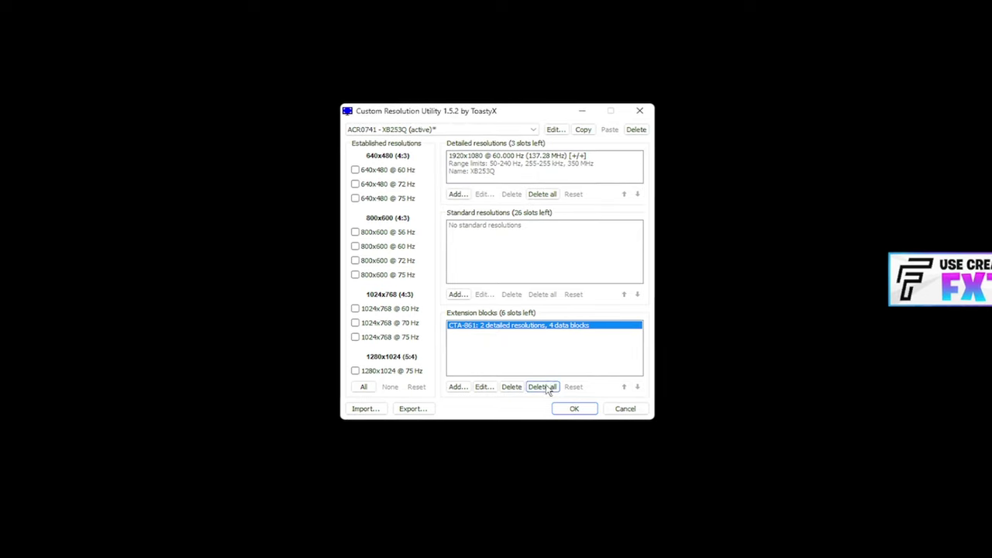
click(485, 388)
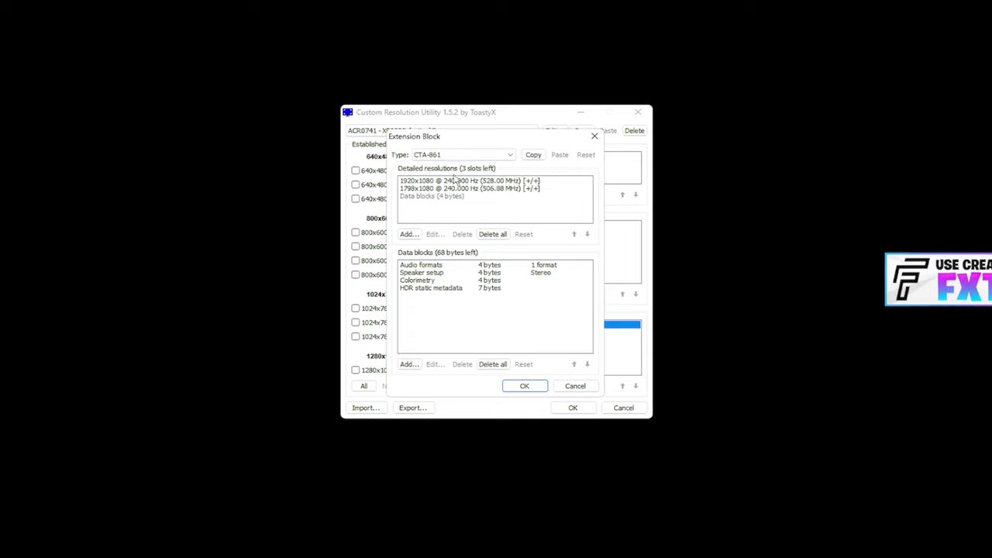
click(501, 235)
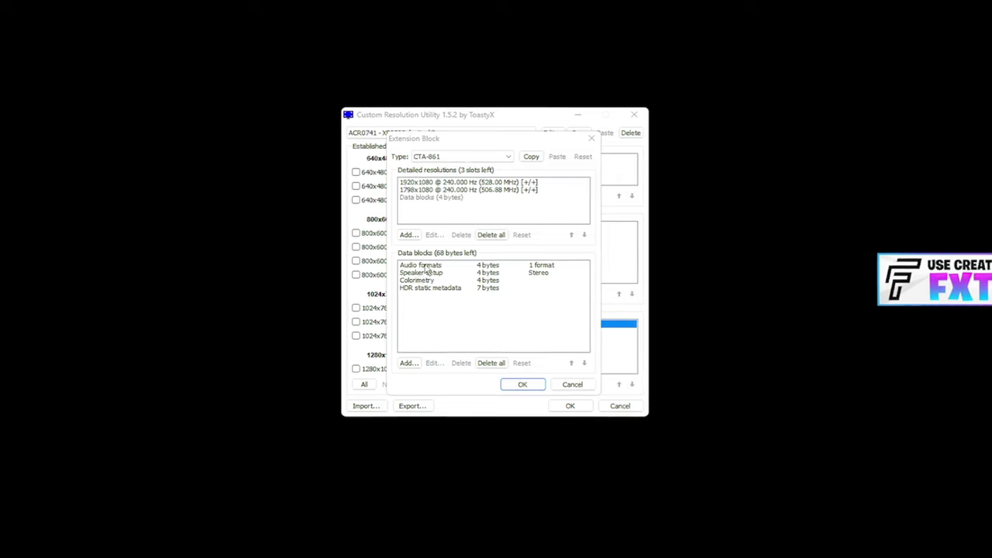
click(425, 267)
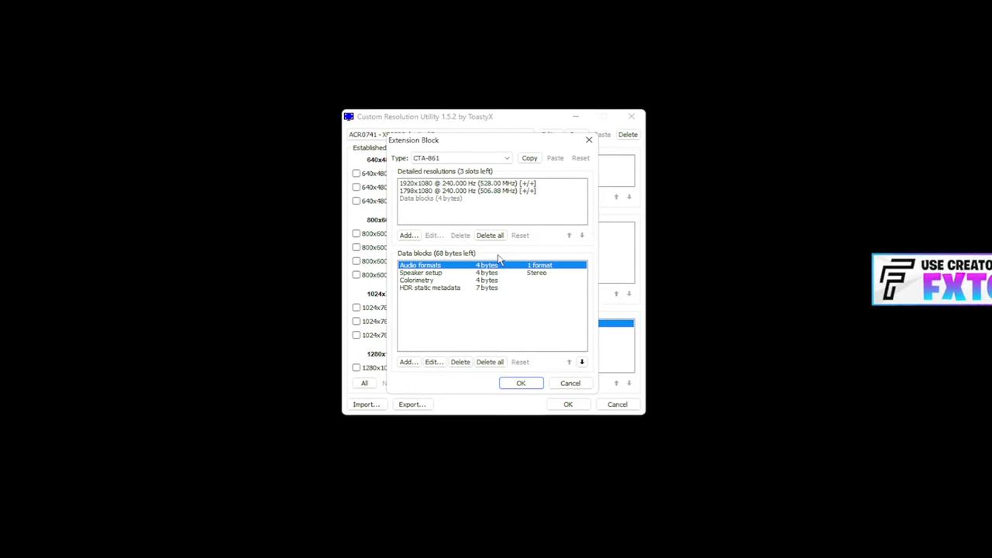
click(468, 284)
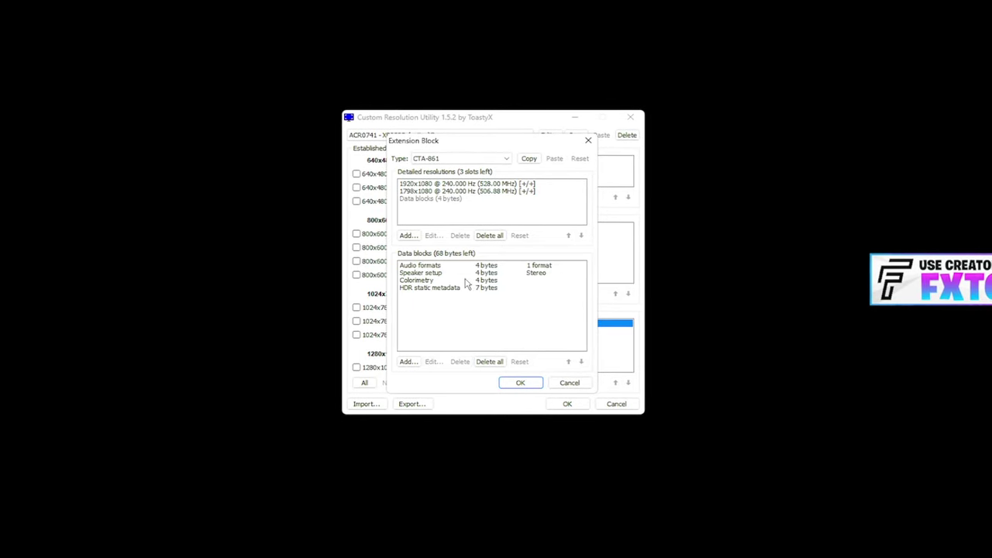
click(423, 267)
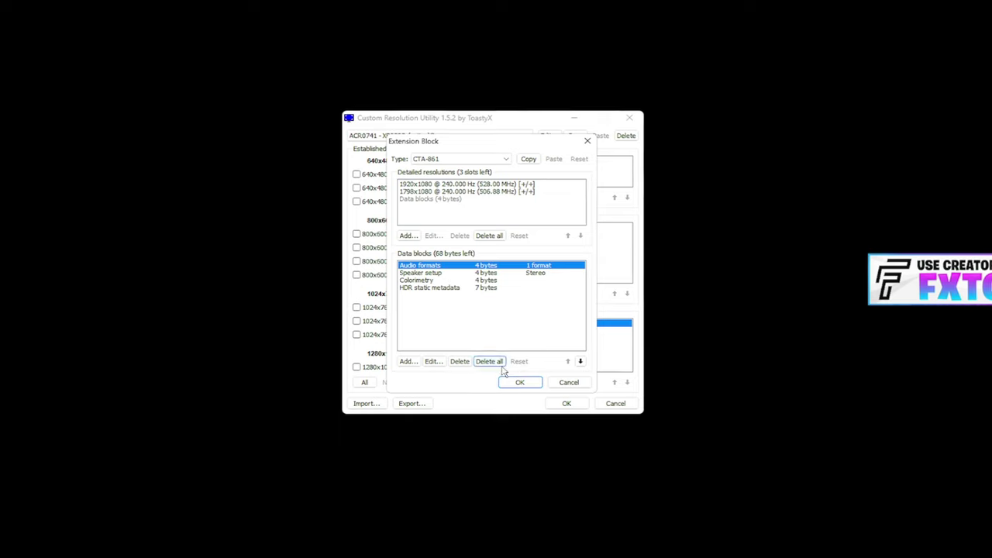
click(489, 331)
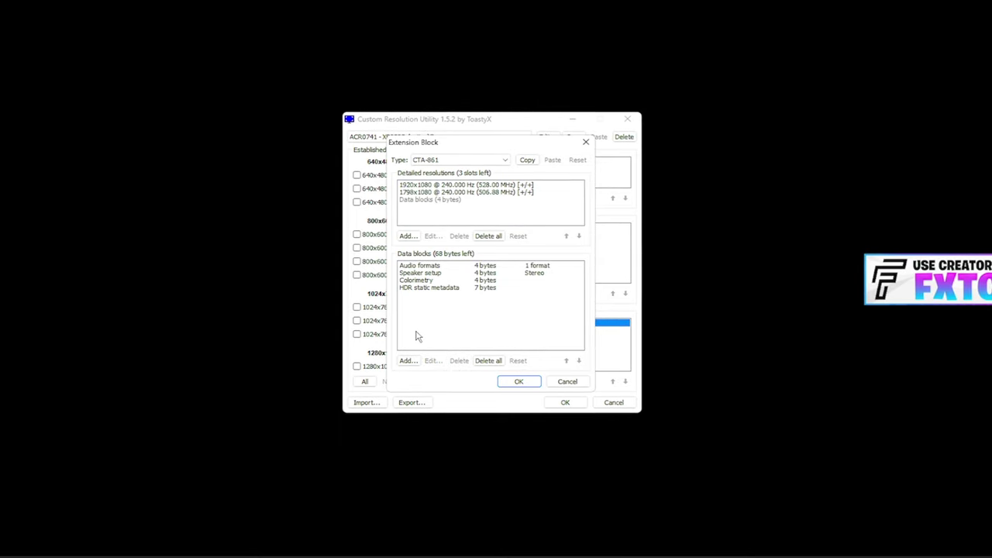
click(417, 267)
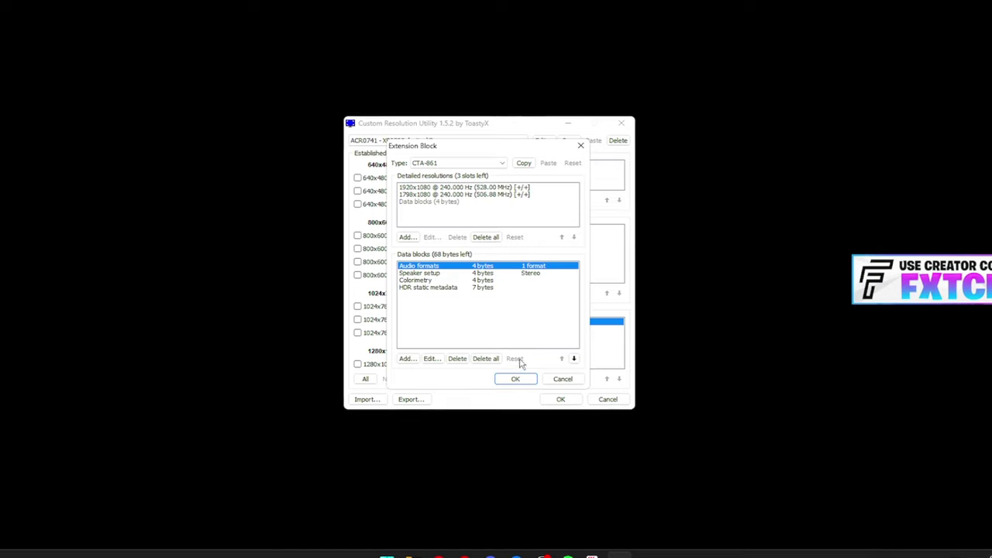
click(559, 379)
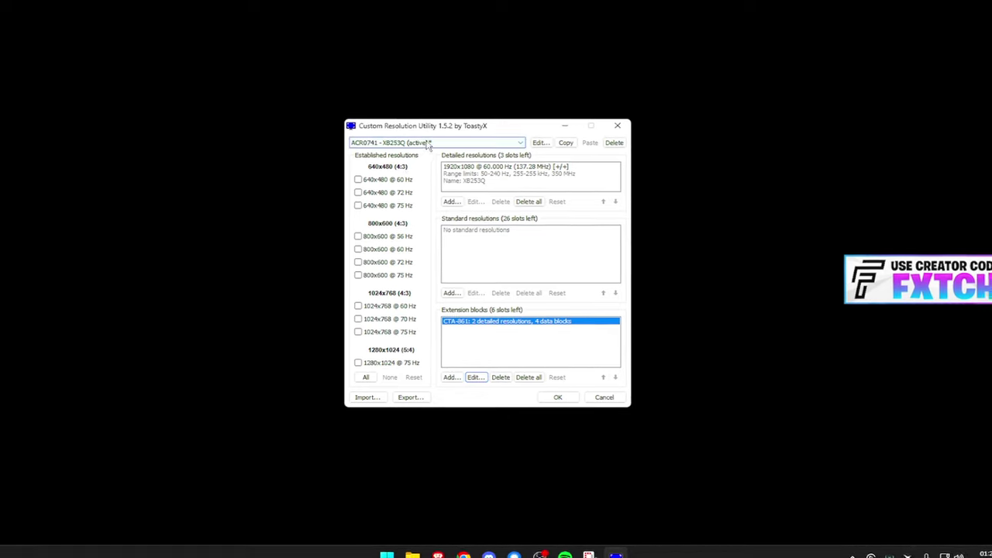
Step: Bring up a new detailed resolution to examine its timing modes and active pixel values, and dismiss it
click(453, 202)
click(468, 178)
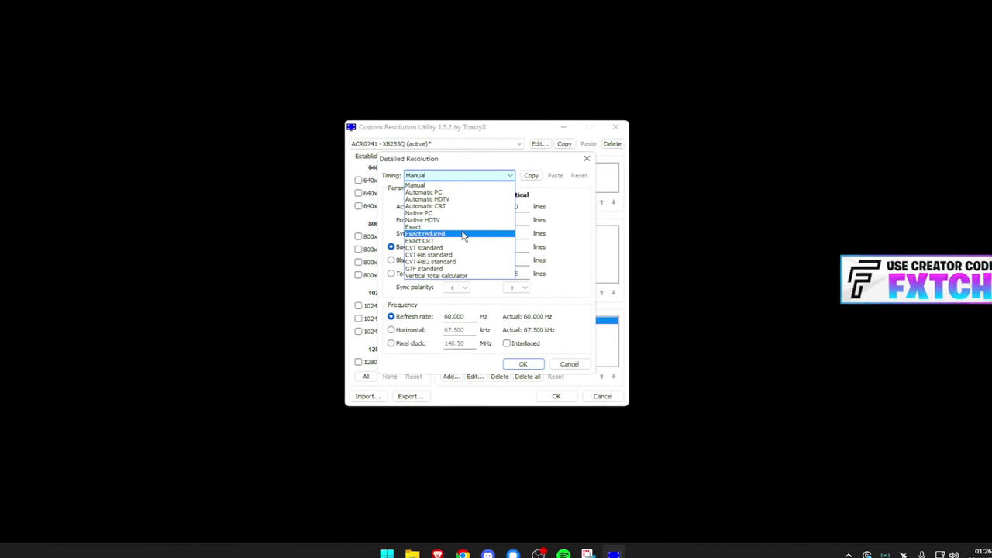
click(447, 188)
double_click(454, 206)
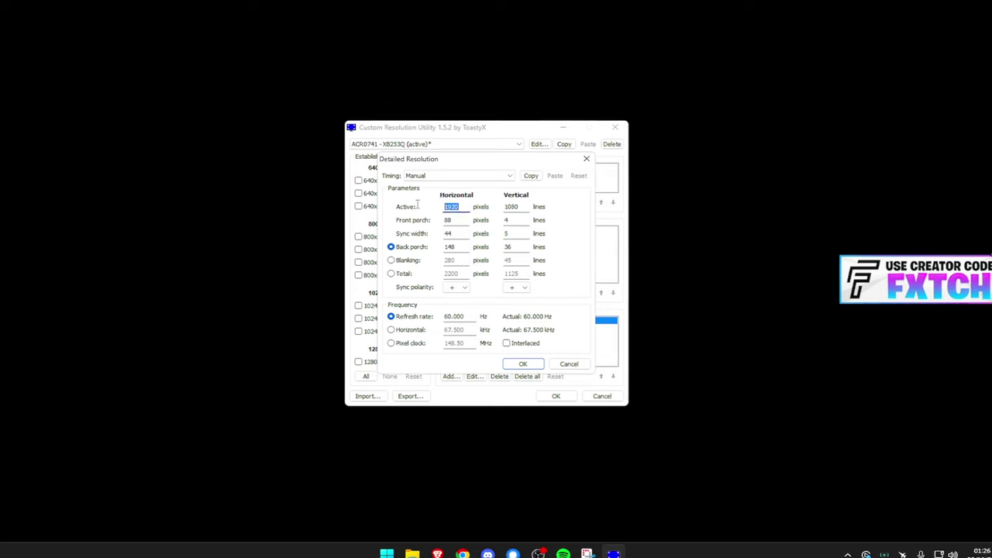
double_click(510, 206)
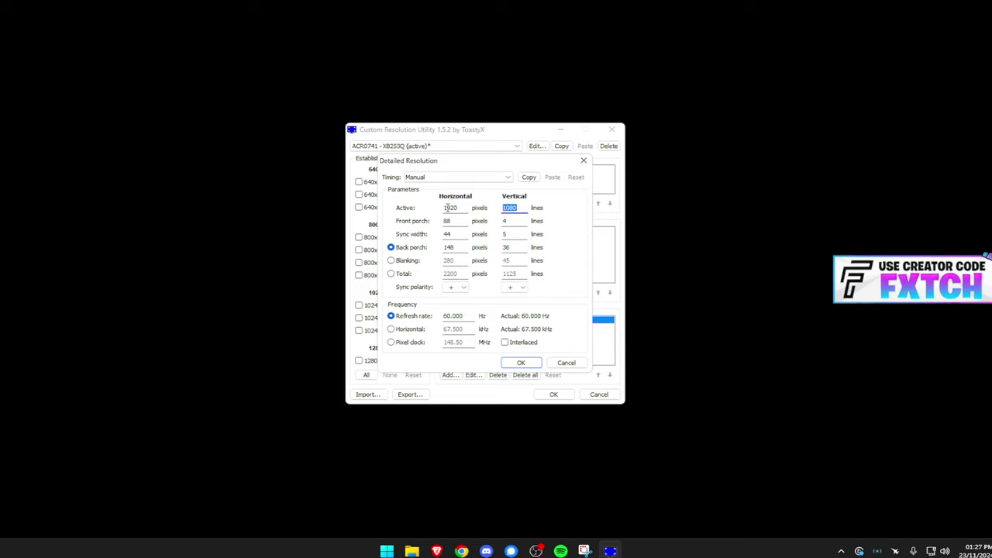
click(463, 177)
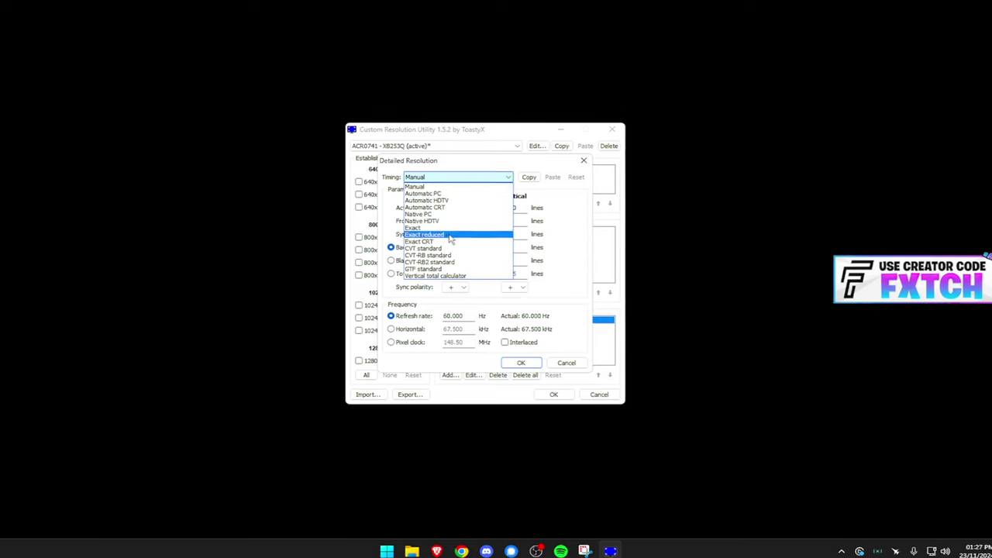
click(451, 240)
key(Return)
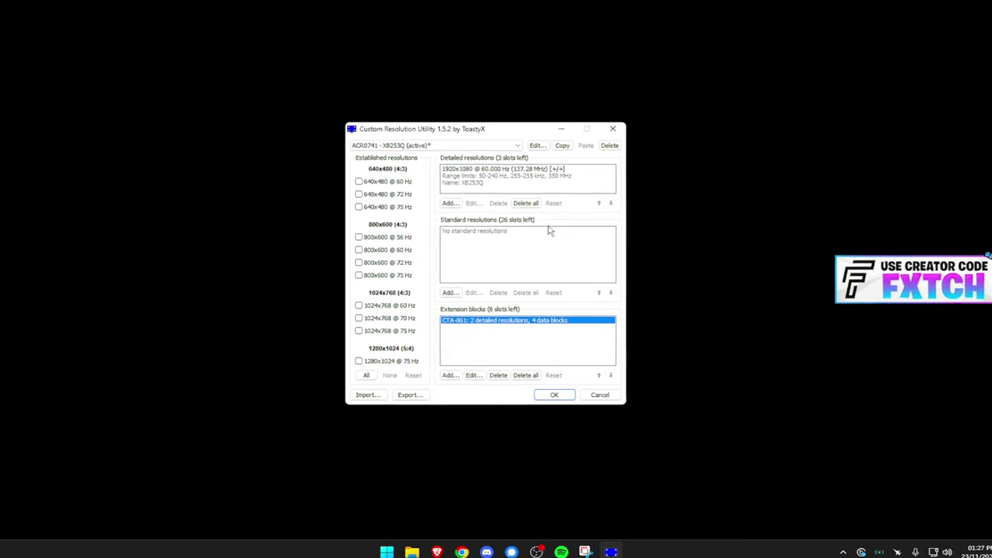
Step: Try to add a standard resolution of 1798x1080 at 60 Hz using the Other resolution option
click(450, 292)
click(474, 257)
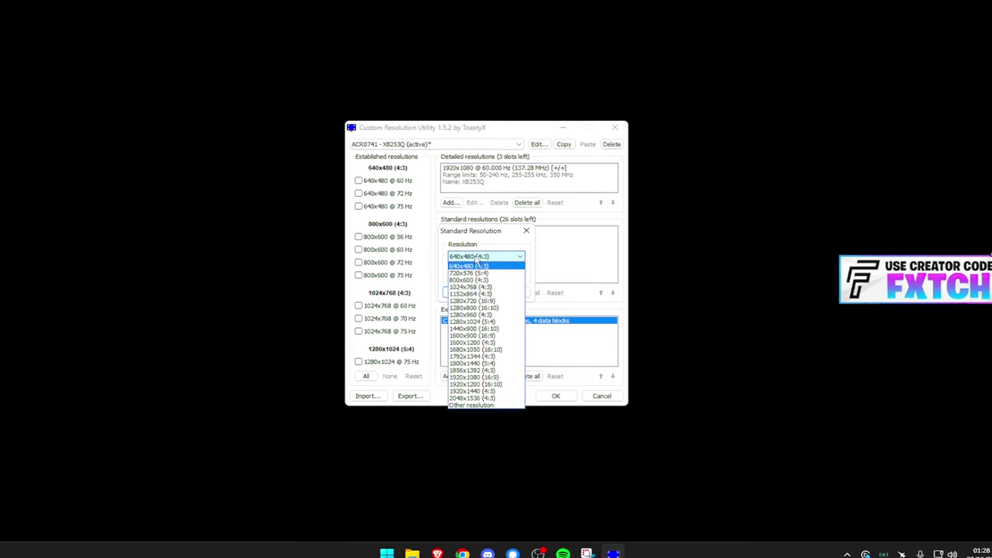
click(470, 404)
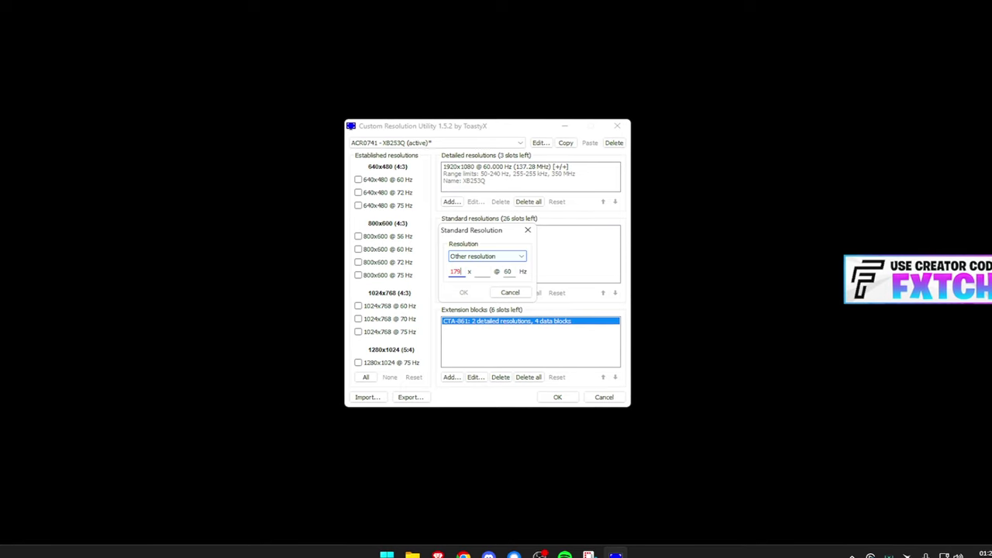
key(Tab)
text(10)
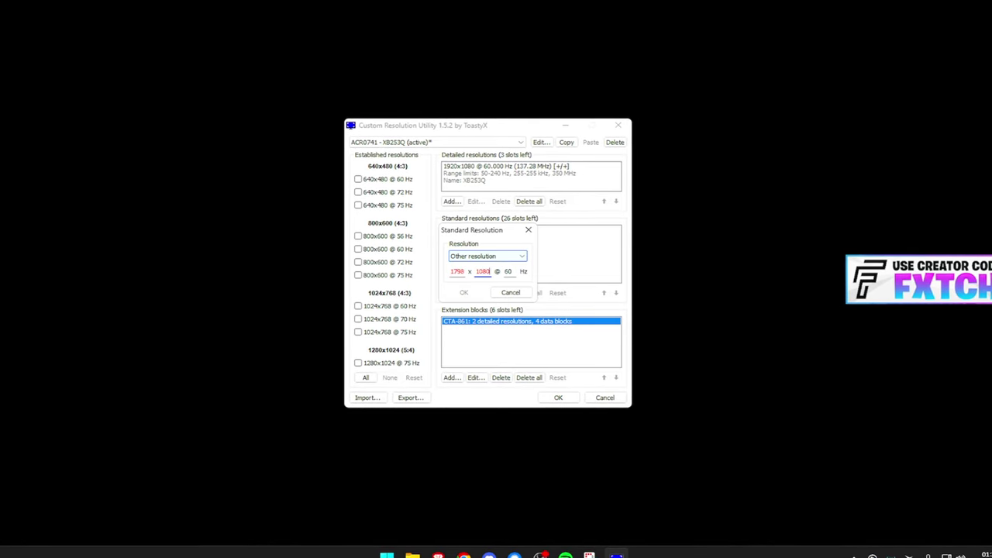
double_click(511, 271)
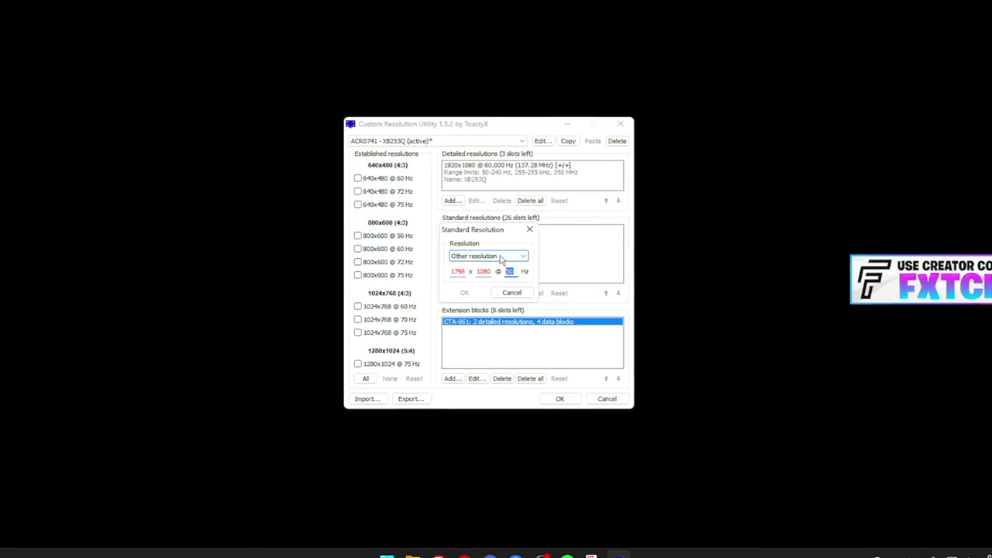
text(60)
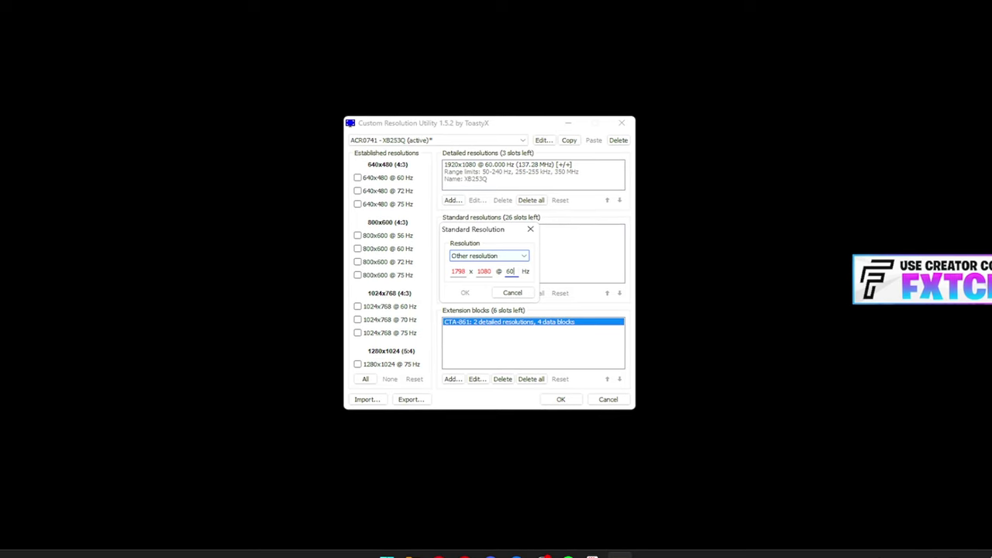
click(514, 293)
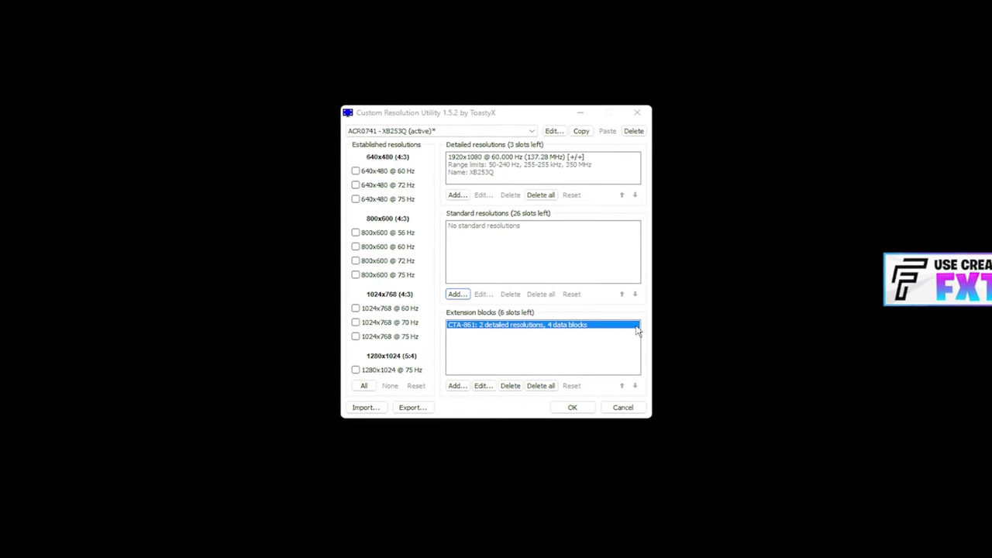
Step: Try to add a 1444x1080 detailed resolution at 240 Hz with Exact reduced timing to the CTA-861 extension block, and dismiss the block without saving
click(490, 387)
drag(465, 140, 480, 140)
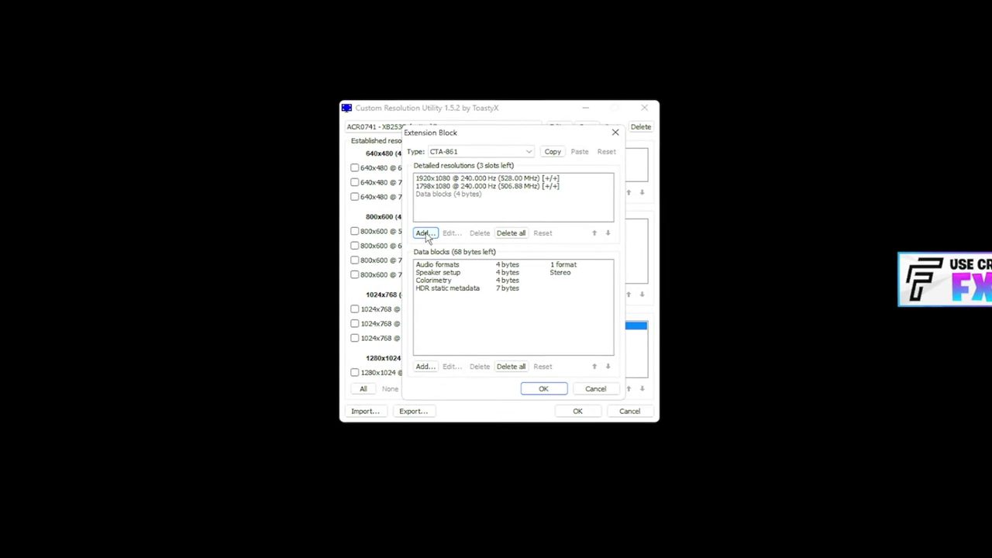
click(426, 236)
click(473, 163)
click(468, 232)
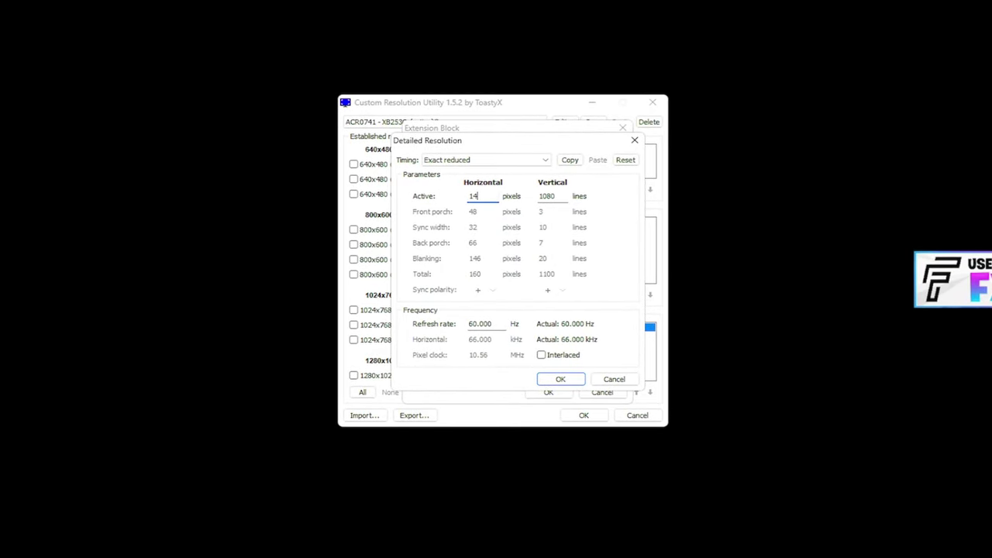
double_click(485, 324)
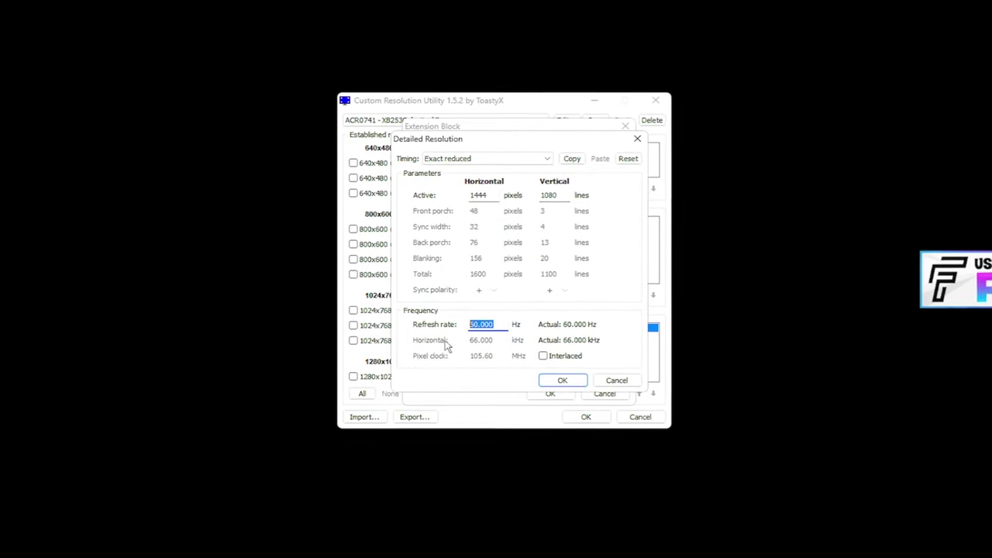
text(240)
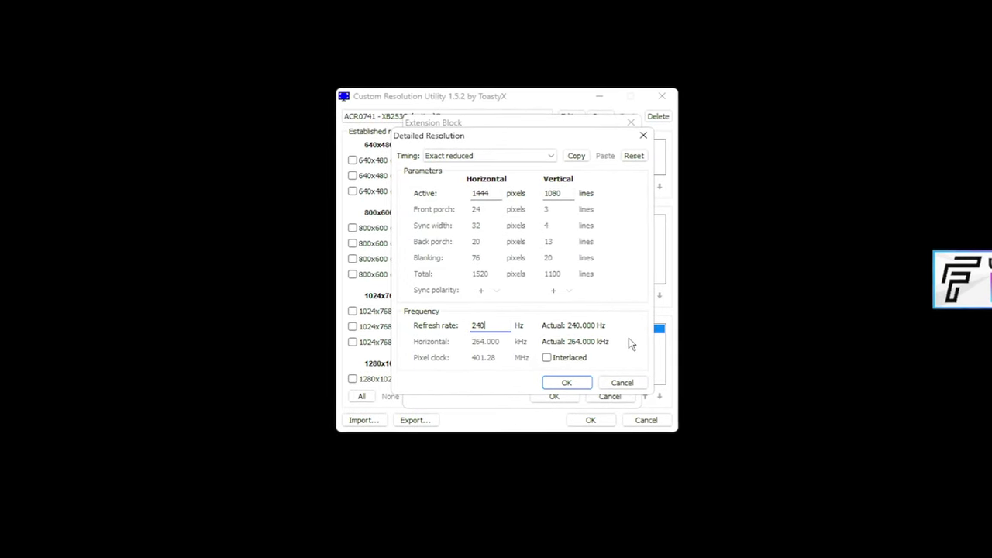
click(577, 386)
click(508, 178)
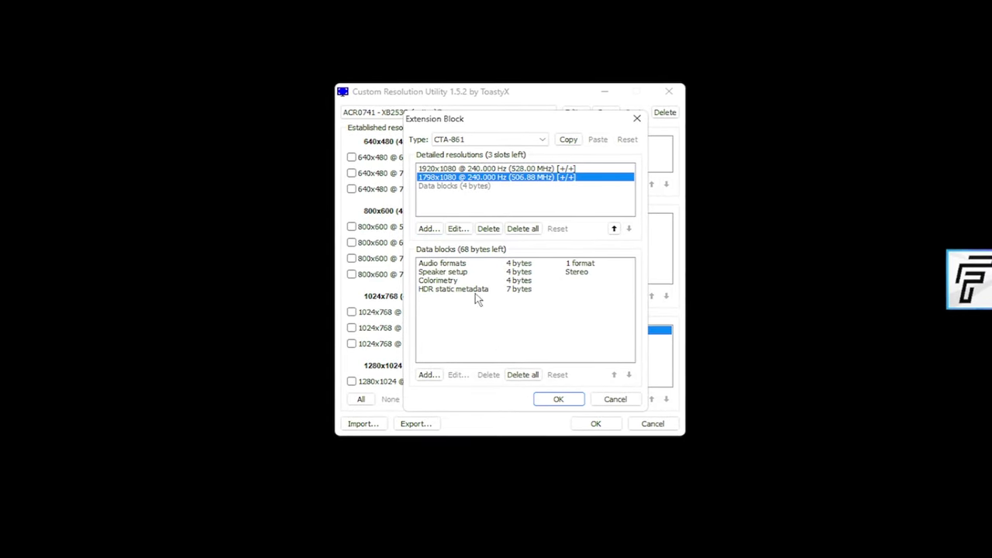
click(614, 399)
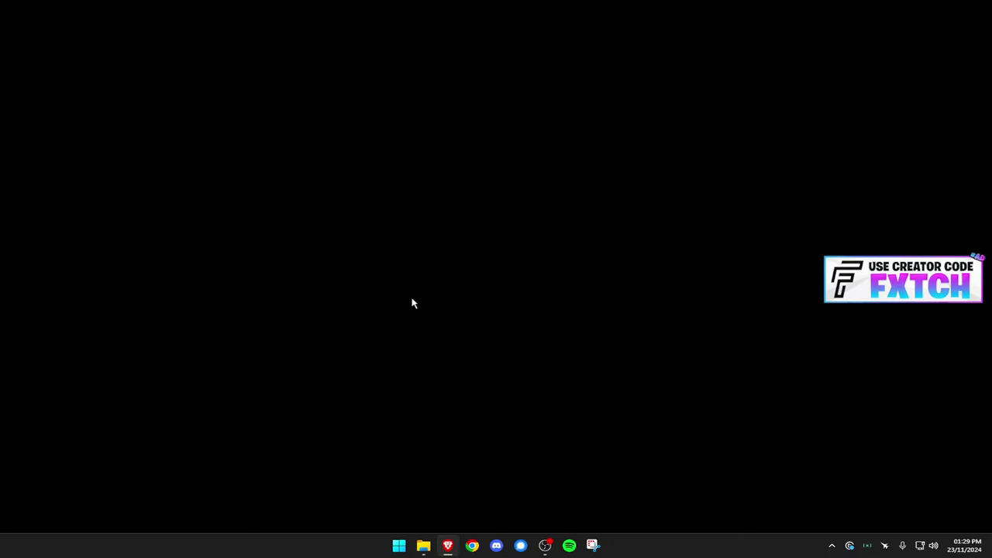
Step: Open the Windows display settings and go to the advanced display information for Display 1
right_click(412, 303)
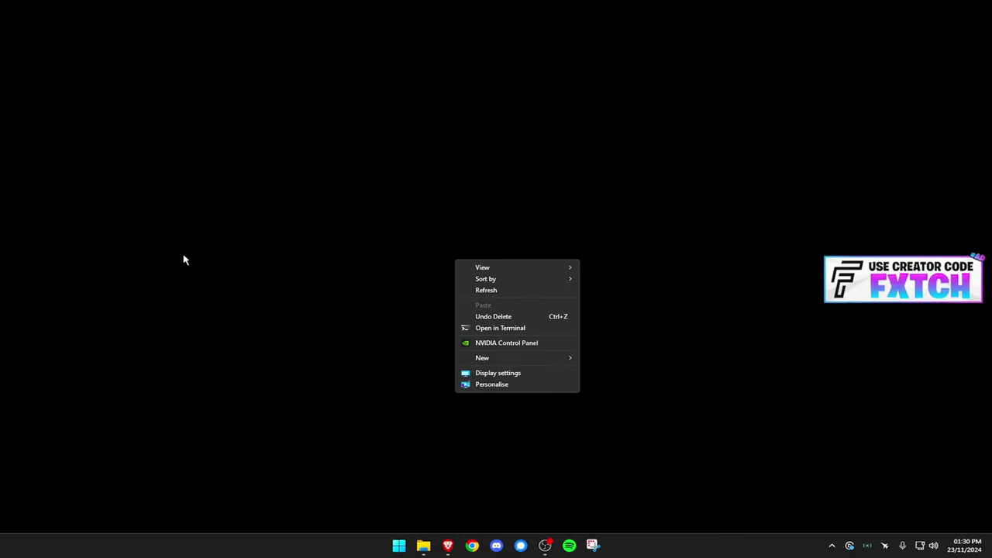
click(500, 377)
key(super)
text(displa)
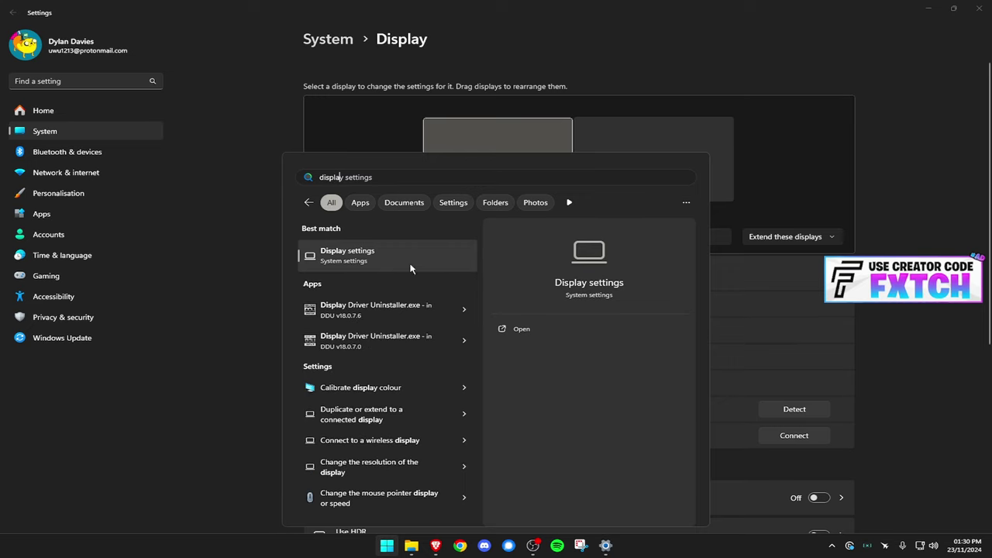
click(413, 267)
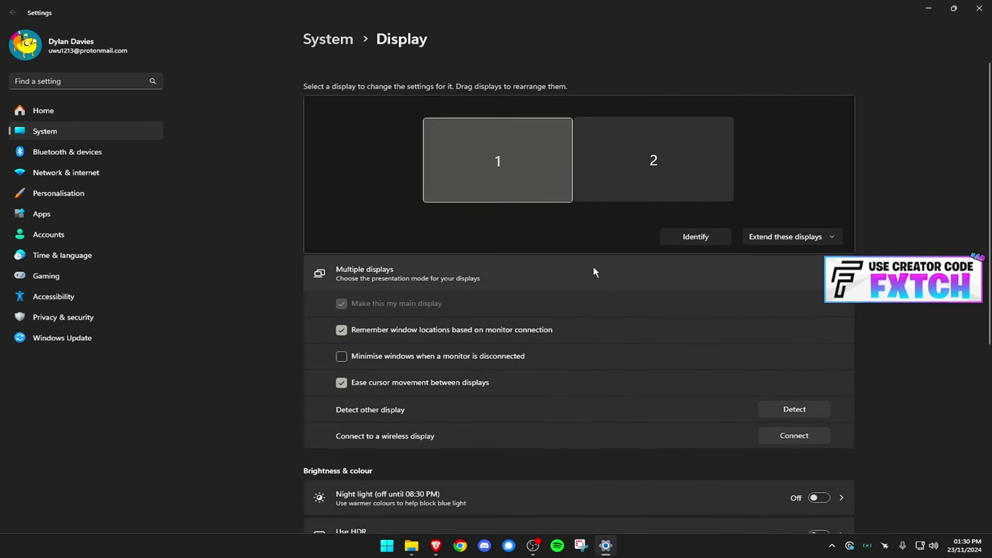
scroll(602, 272, down, 4)
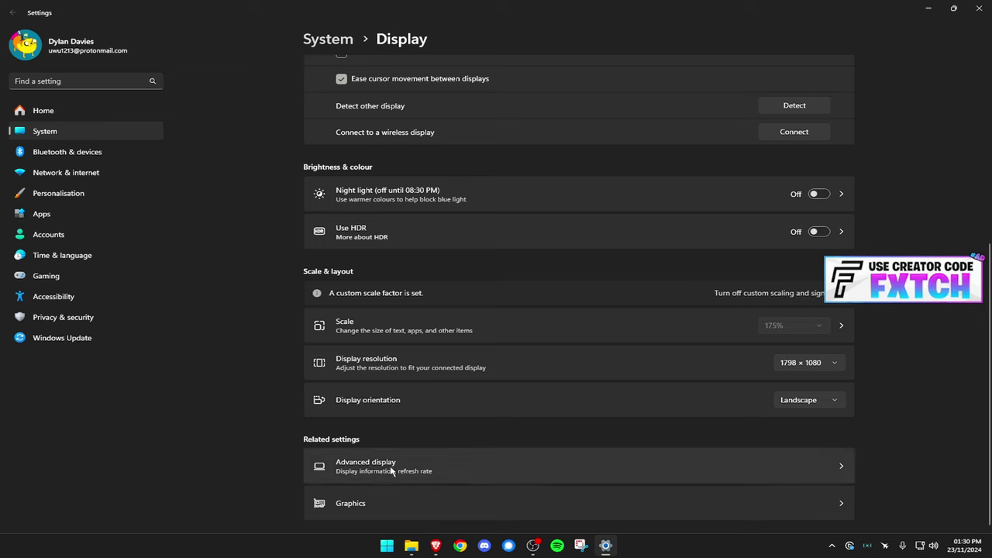
click(391, 468)
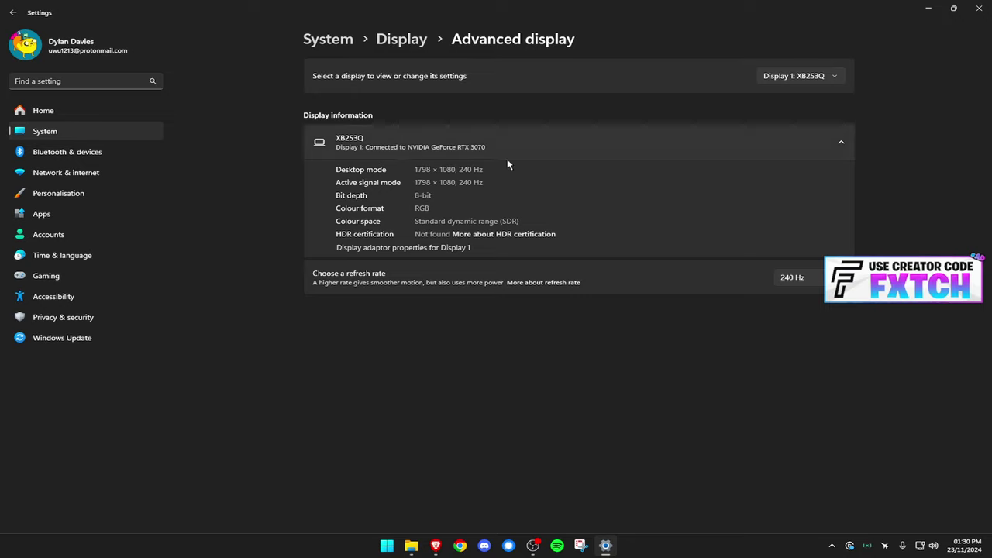
Step: From the Display 1 adaptor properties, list all modes and apply 1798 by 1080, True Colour (32 bit), 240 Hertz
click(373, 248)
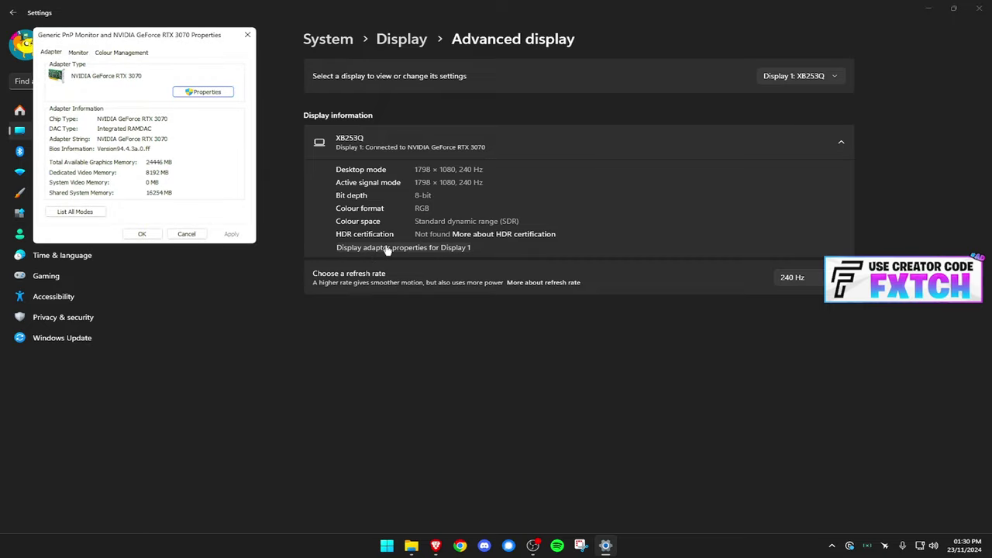
click(77, 213)
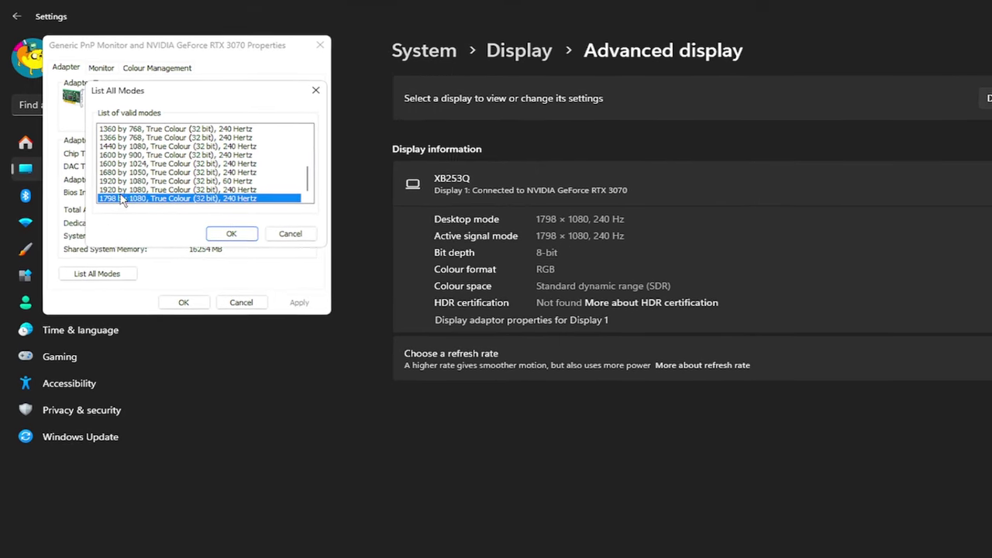
click(233, 235)
click(185, 304)
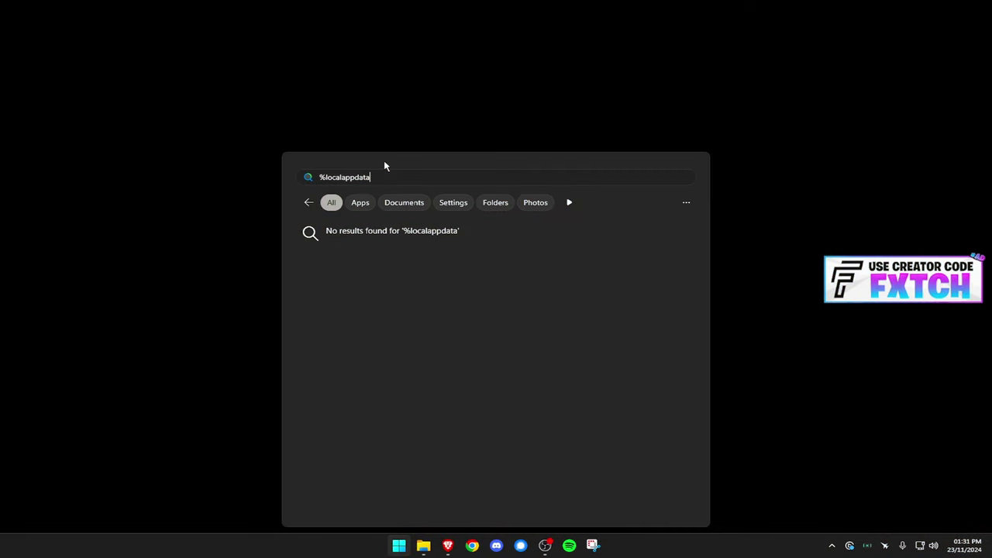
Step: Open GameUserSettings.ini from the FortniteGame\Saved\Config\WindowsClient folder under %localappdata%
key(Return)
scroll(744, 282, down, 5)
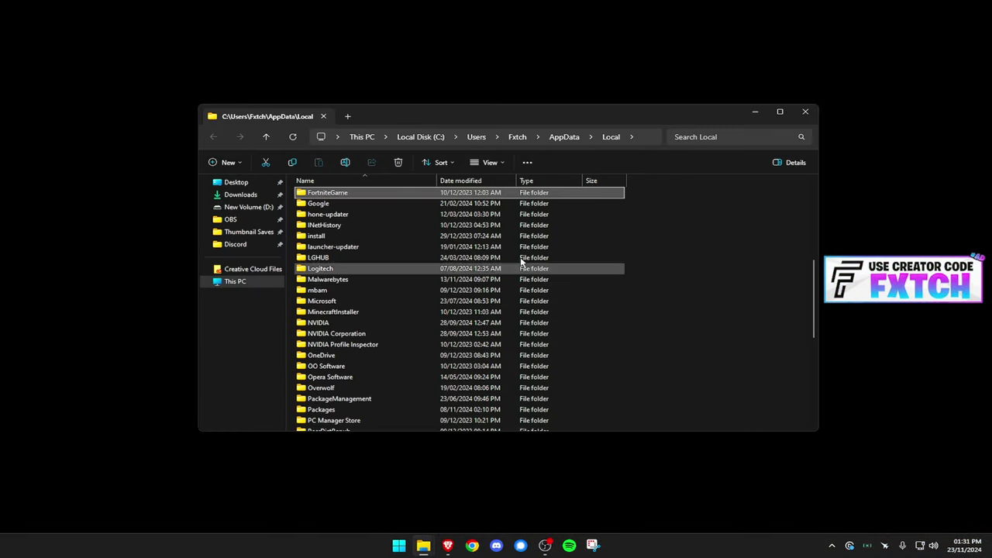
double_click(520, 261)
double_click(365, 195)
double_click(344, 207)
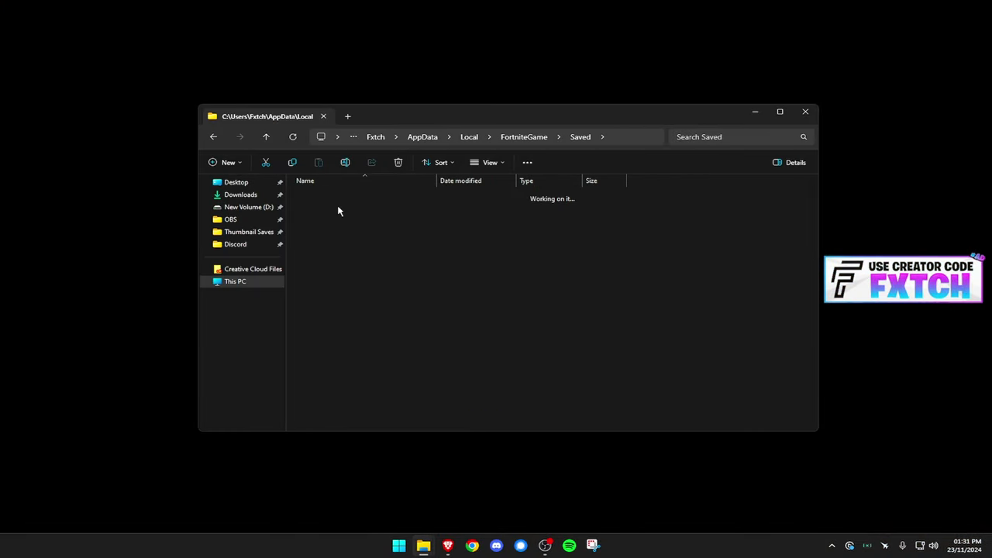
double_click(334, 206)
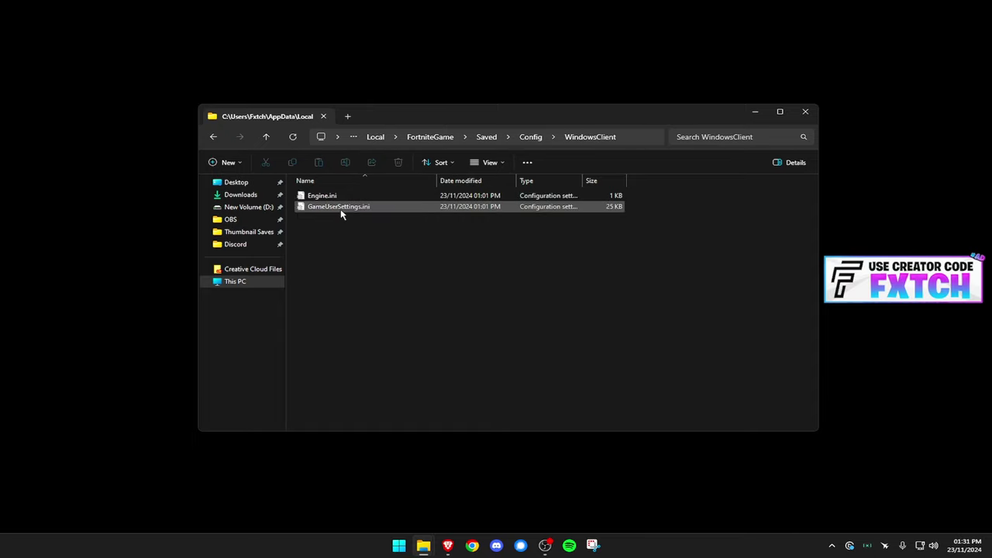
double_click(339, 206)
Step: Search GameUserSettings.ini for "resolution" and examine the ResolutionSizeX and LastUserConfirmedResolutionSizeX entries
scroll(480, 272, down, 10)
key(ctrl+f)
text(resolution)
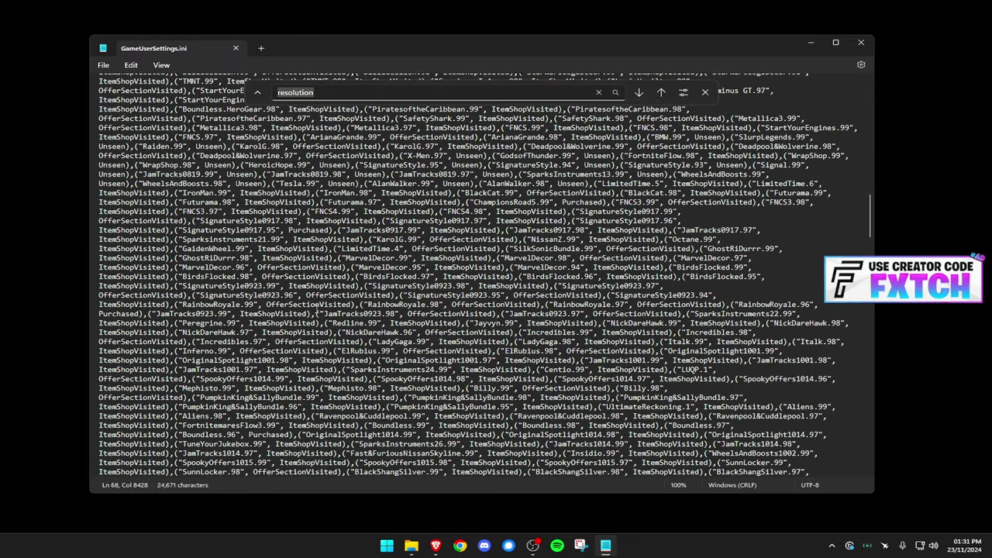
key(Return)
key(Return)
key(Return)
key(Return)
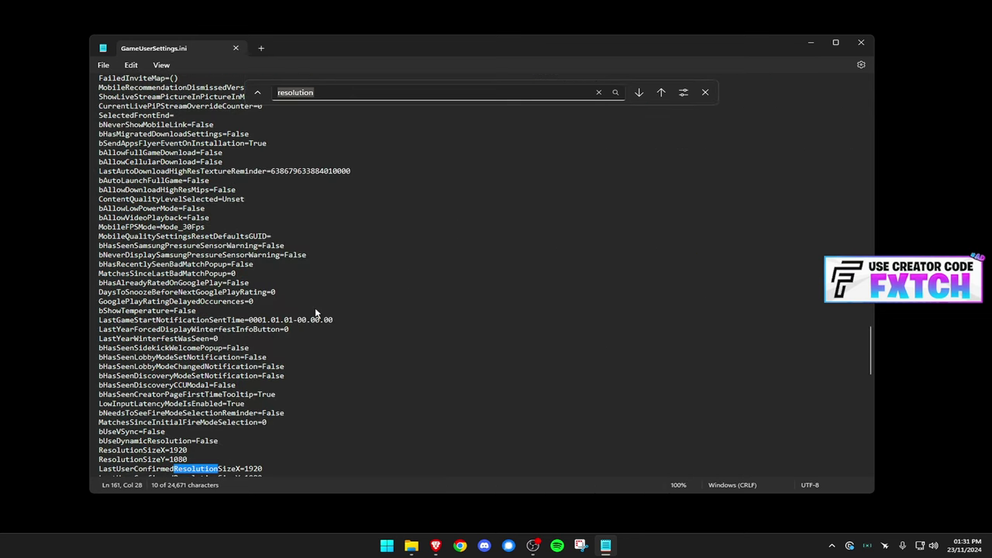
scroll(309, 403, down, 2)
click(261, 415)
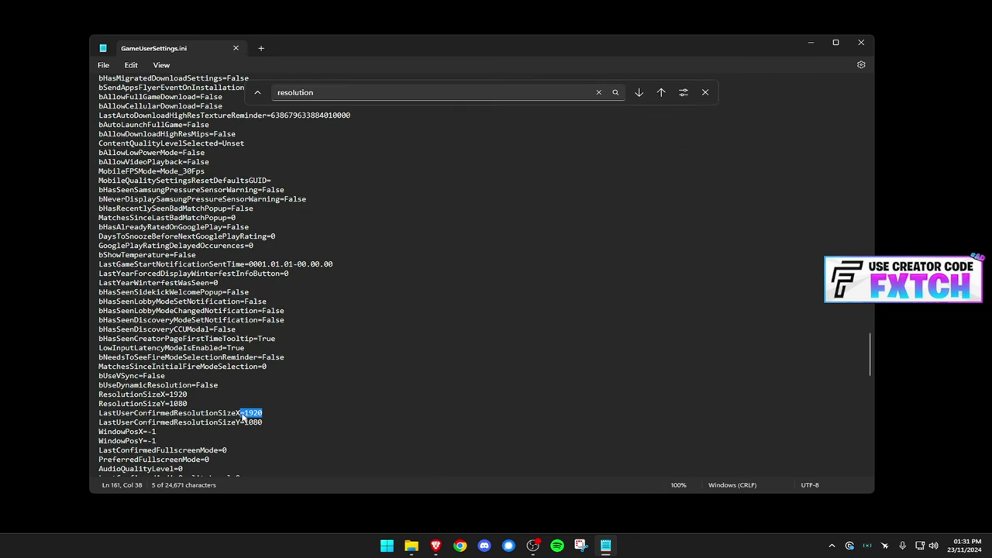
click(186, 397)
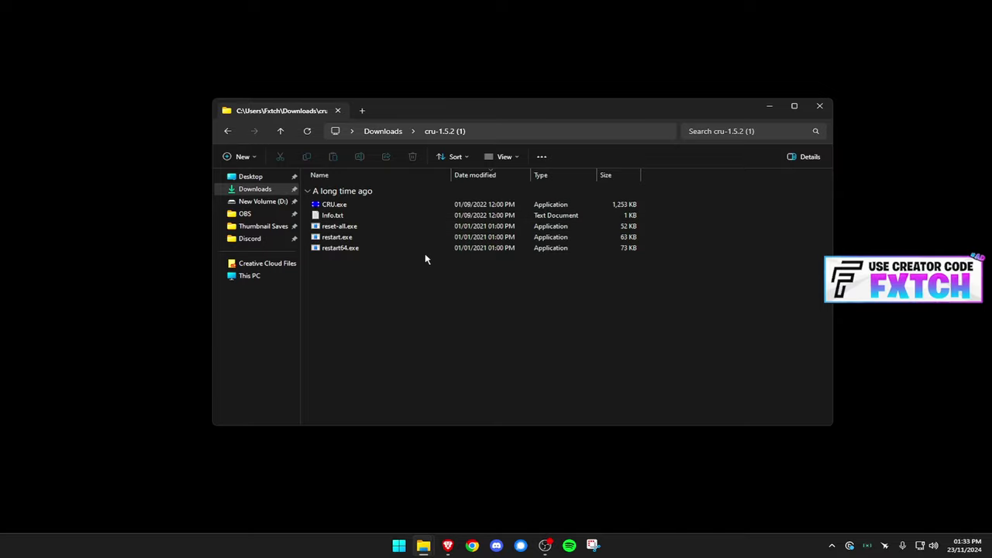
Step: Select all the files in the cru-1.5.2 (1) folder in Downloads
drag(431, 258, 351, 195)
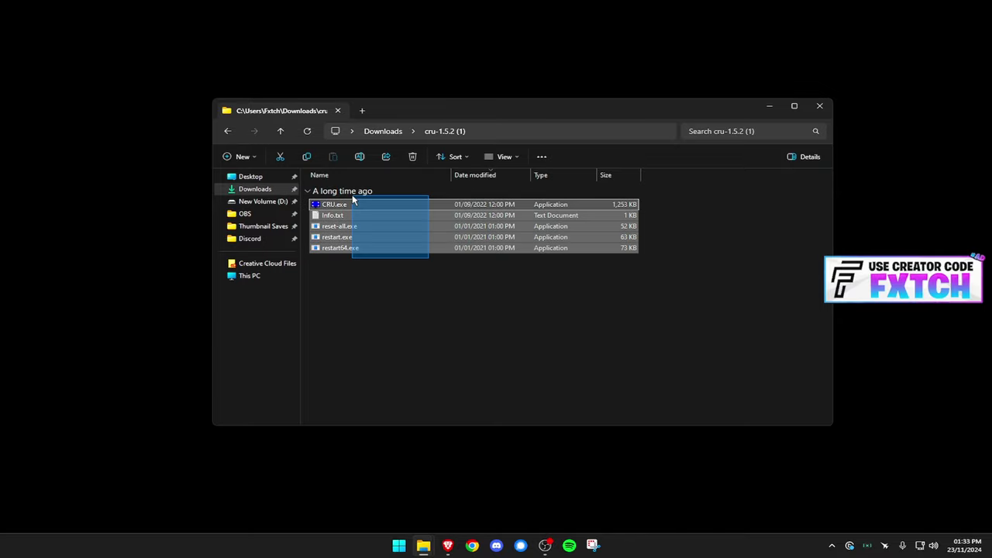
drag(351, 196, 351, 195)
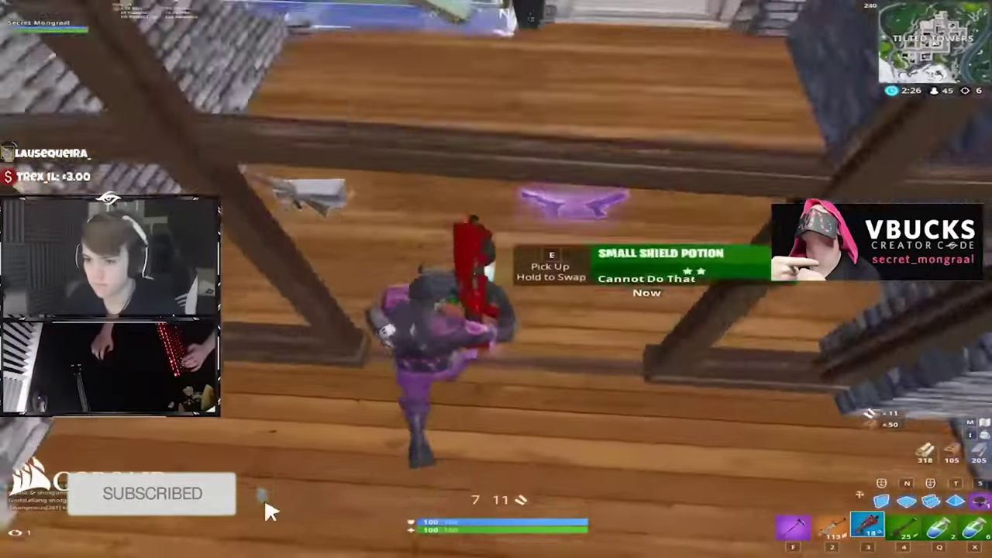